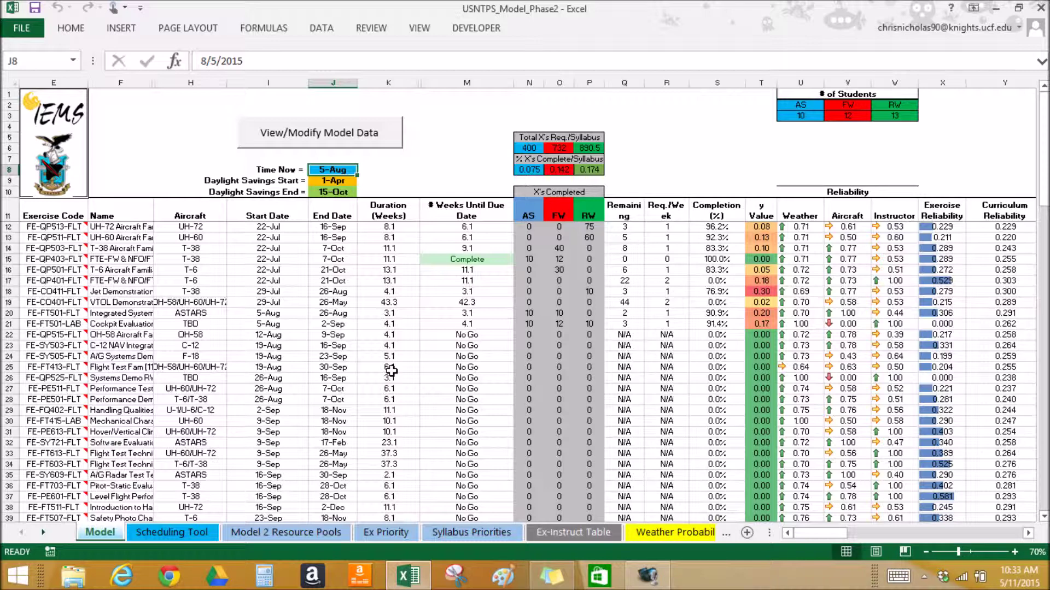
Step: Look through the Scheduling Tool, Model 2 Resource Pools and Ex Priority sheets, ending back on the Model sheet
mouse_move(801, 536)
left_mouse_down()
mouse_move(883, 537)
mouse_move(805, 536)
left_mouse_up()
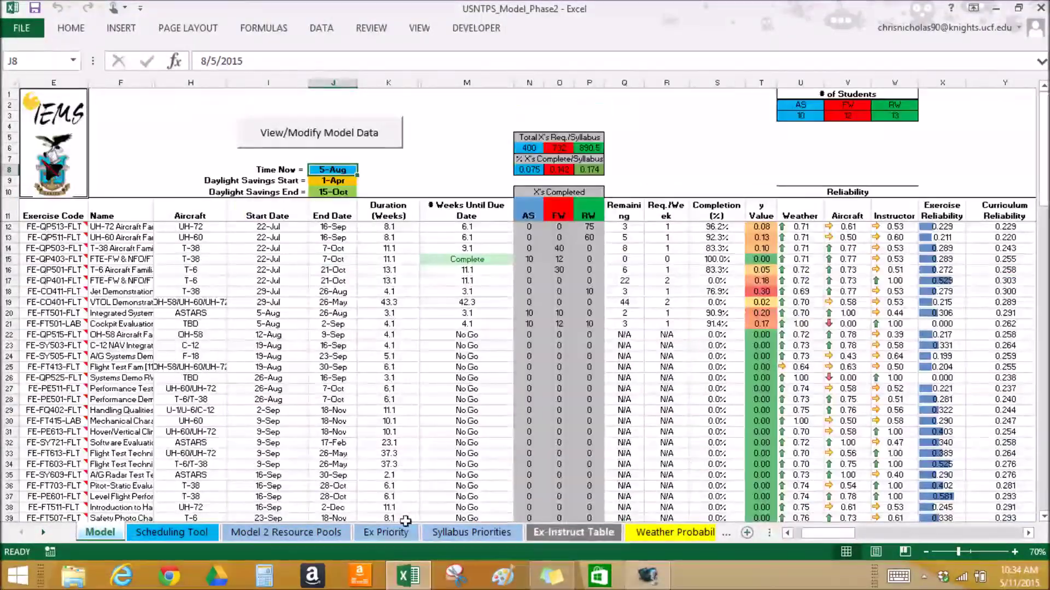
left_click(195, 531)
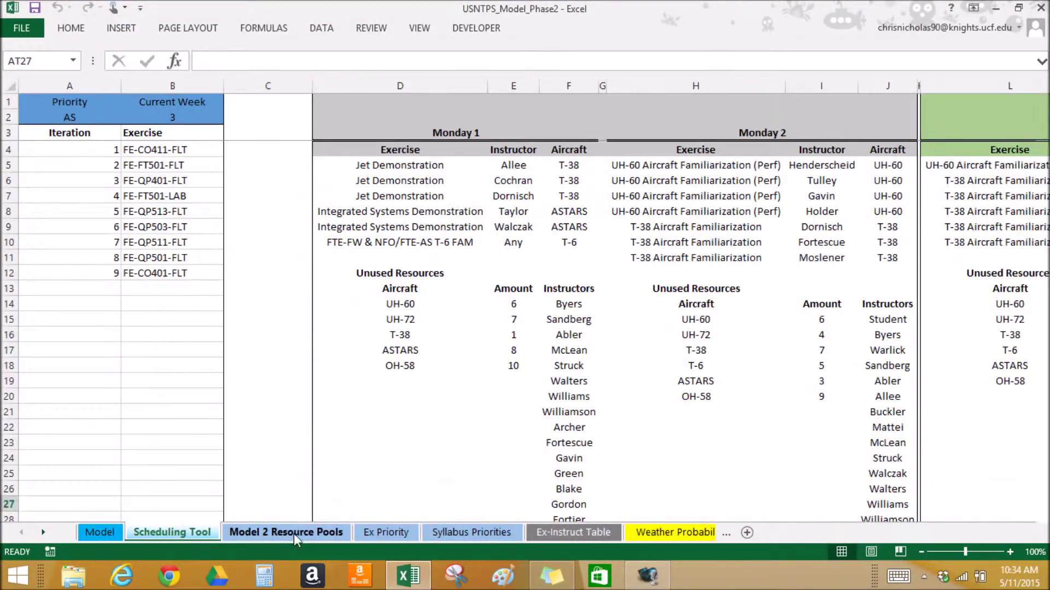
left_click(293, 532)
left_click(372, 532)
left_click(109, 533)
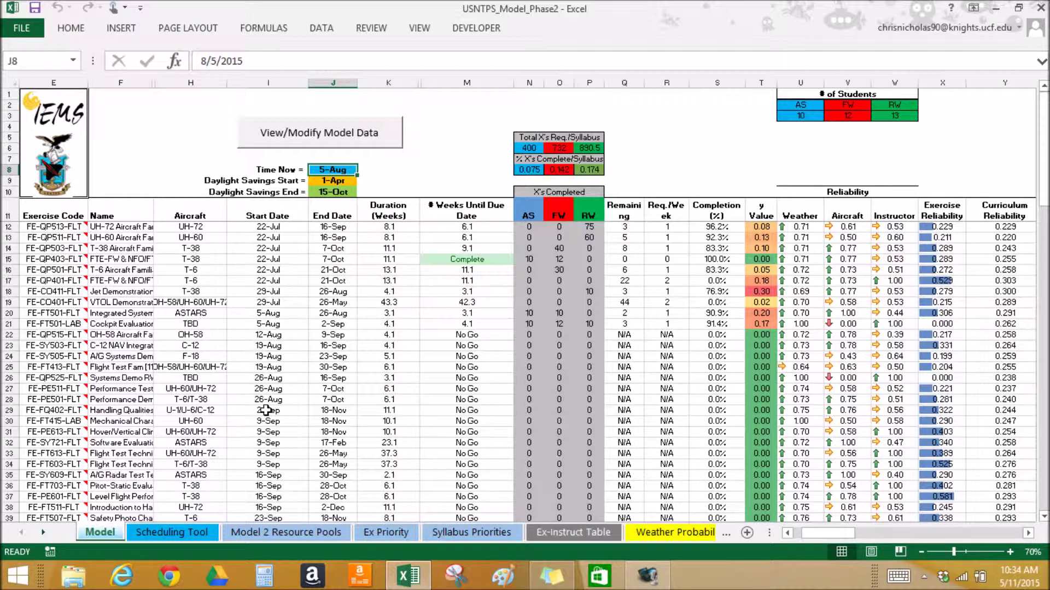
Step: Open the View/Modify Model Data form and load the exercise information for code FE-QP513-FLT
left_click(297, 141)
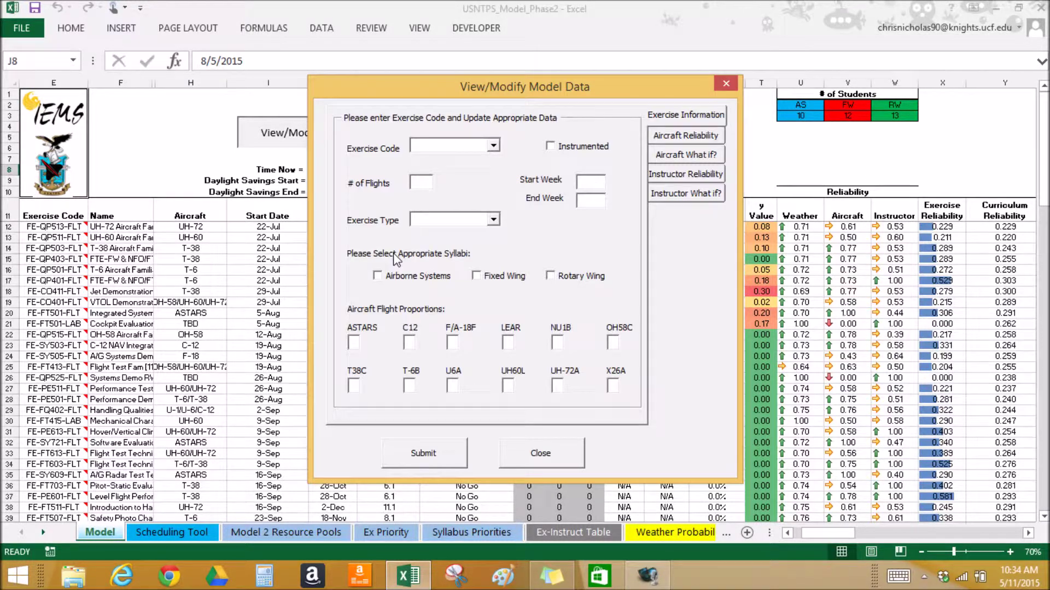
left_click(493, 147)
left_click(466, 199)
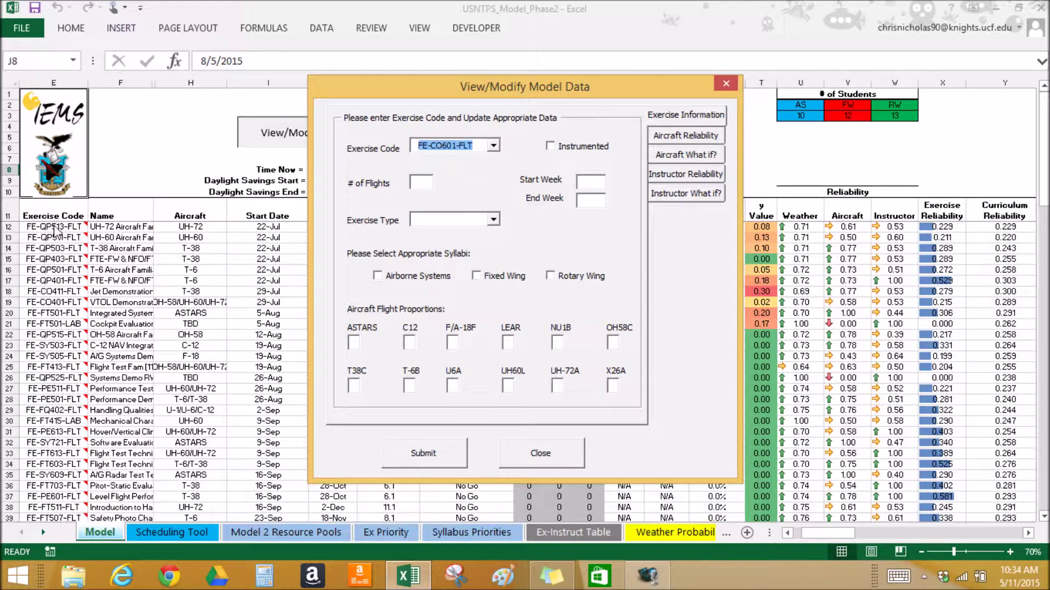
left_click_drag(389, 94, 516, 85)
left_click(619, 134)
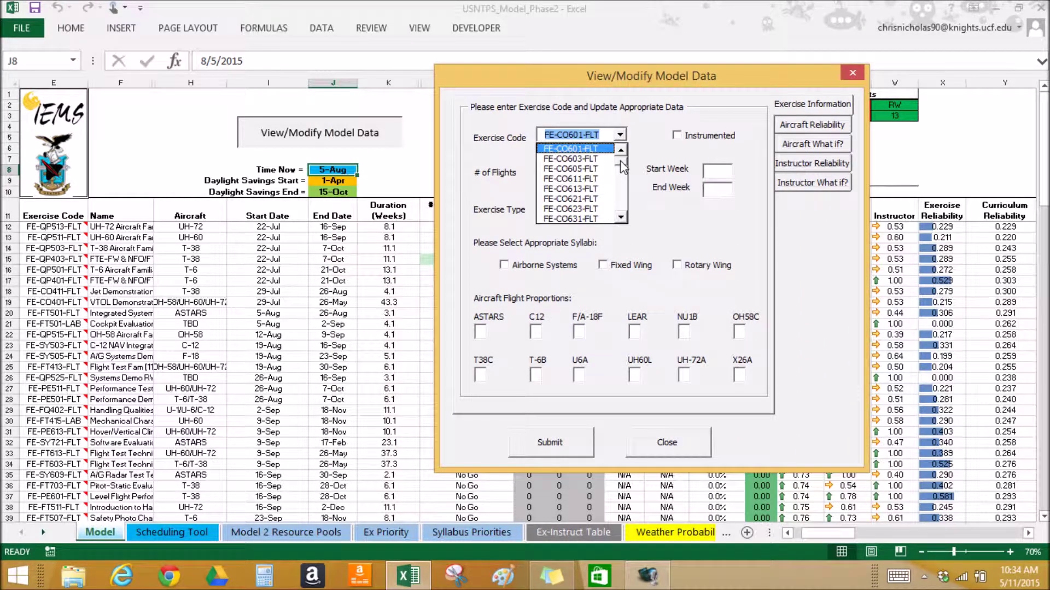
scroll(622, 167, "up", 1)
scroll(622, 165, "down", 3)
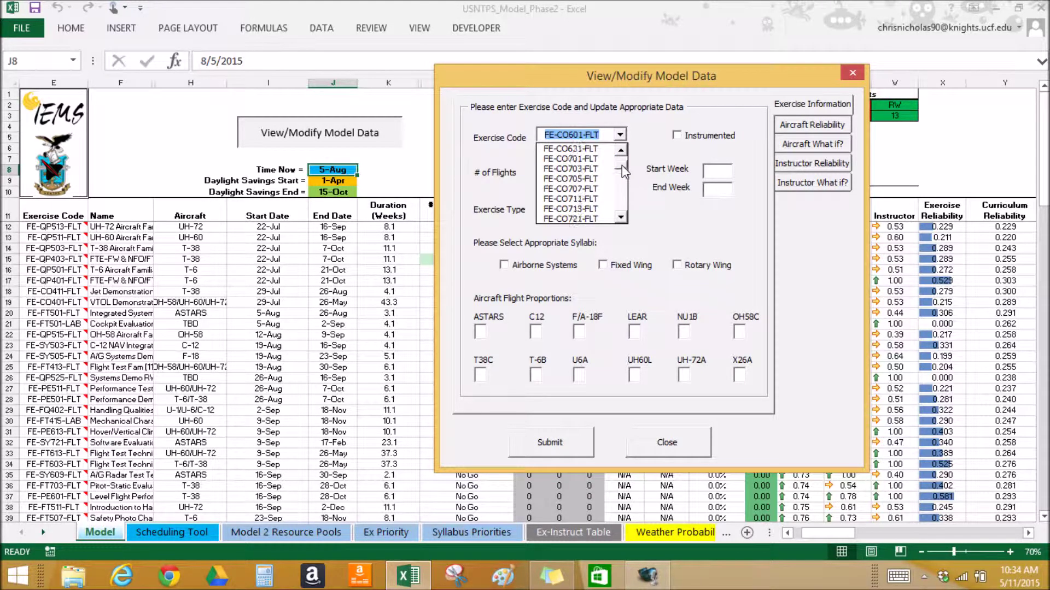
left_click_drag(622, 165, 607, 206)
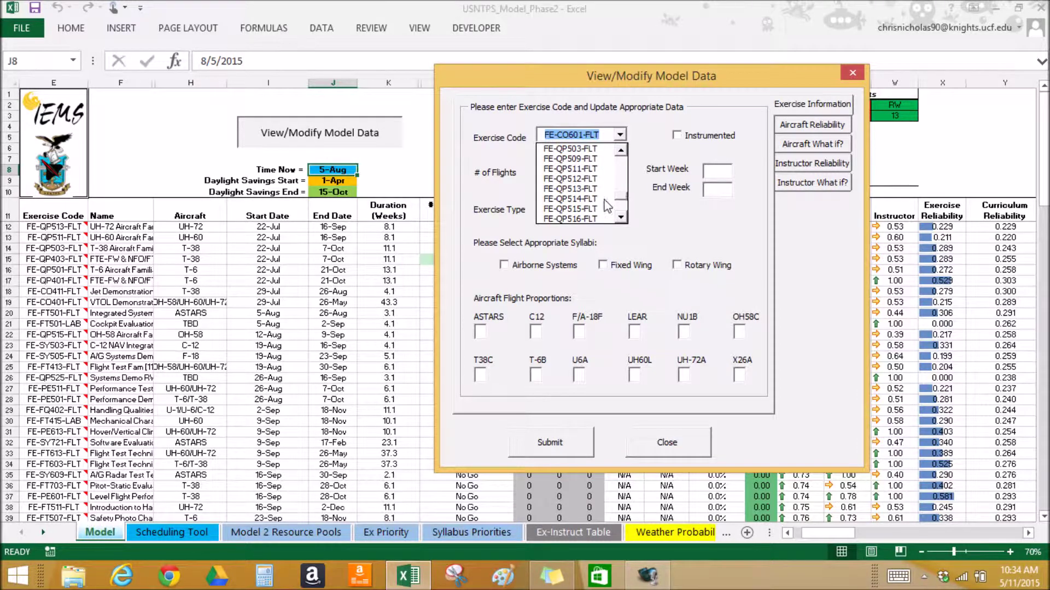
left_click(594, 192)
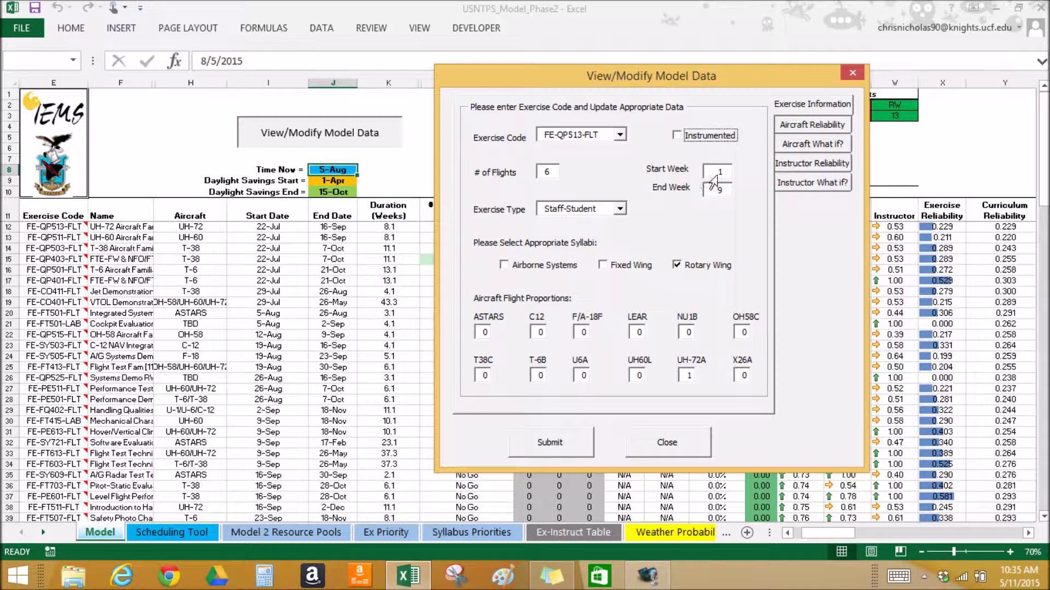
Step: Set the start week of exercise FE-QP513-FLT to 5 and submit the change
key("Tab")
type("5")
left_click(579, 441)
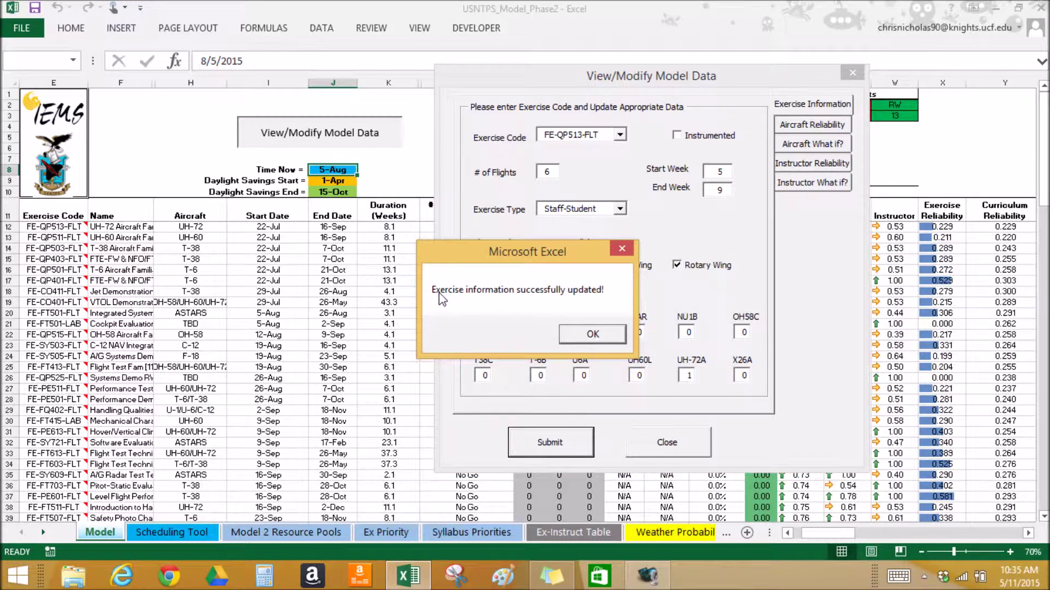
left_click(587, 335)
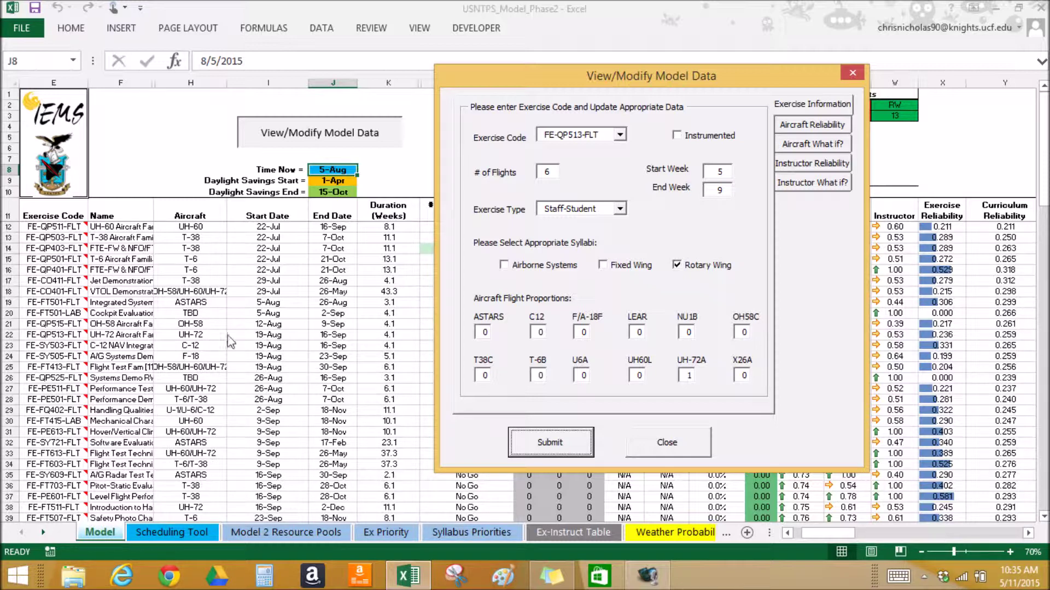
Step: Set the start week of exercise FE-QP513-FLT back to 1 and submit the change
left_click(728, 171)
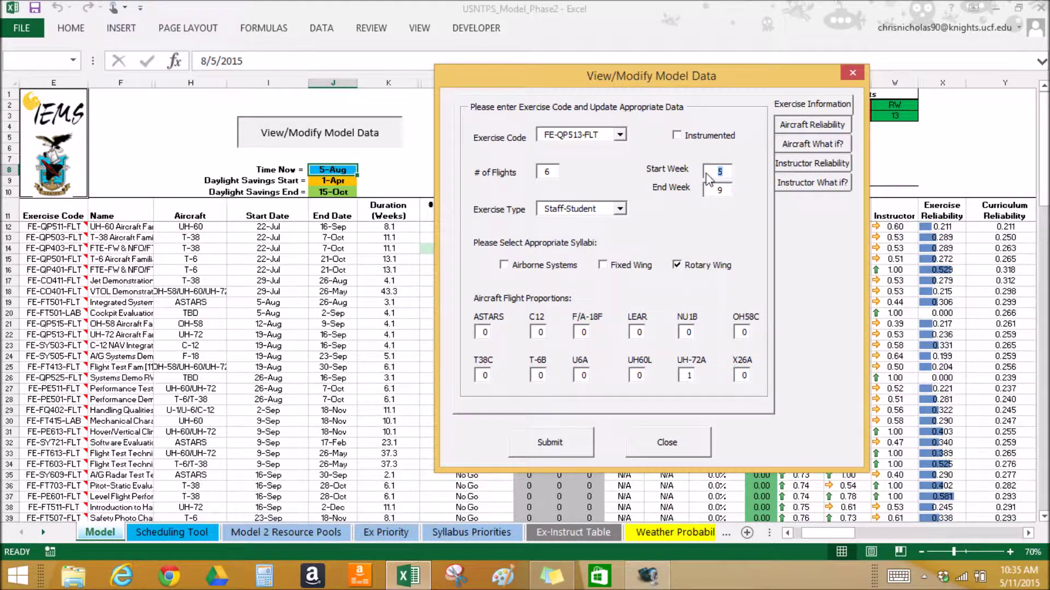
key("BackSpace")
type("1")
left_click(559, 435)
left_click(586, 336)
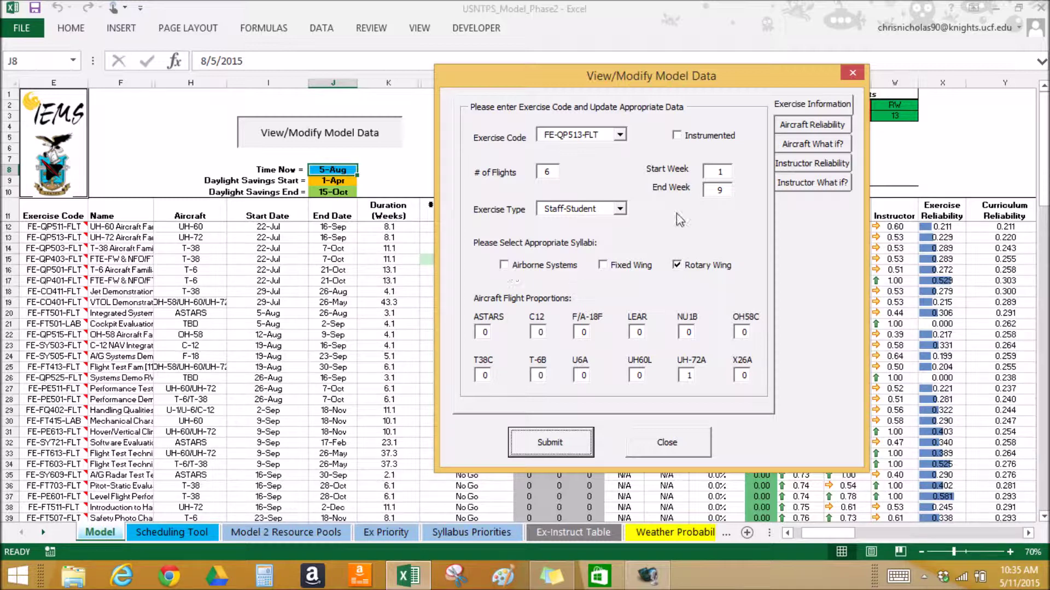
Step: View the form's aircraft reliability values and its aircraft what-if analysis
left_click(800, 127)
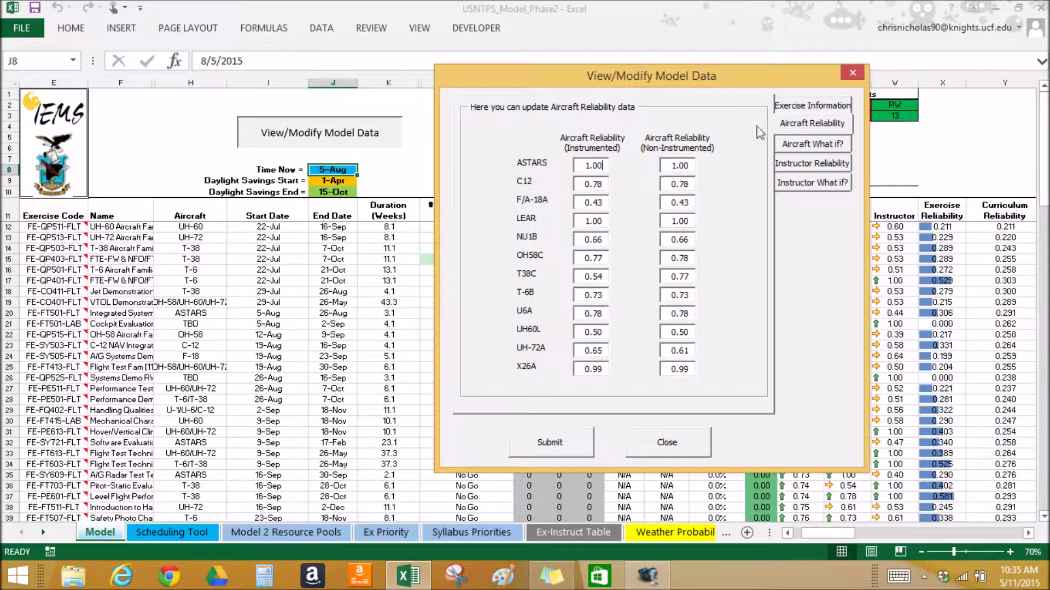
left_click(817, 144)
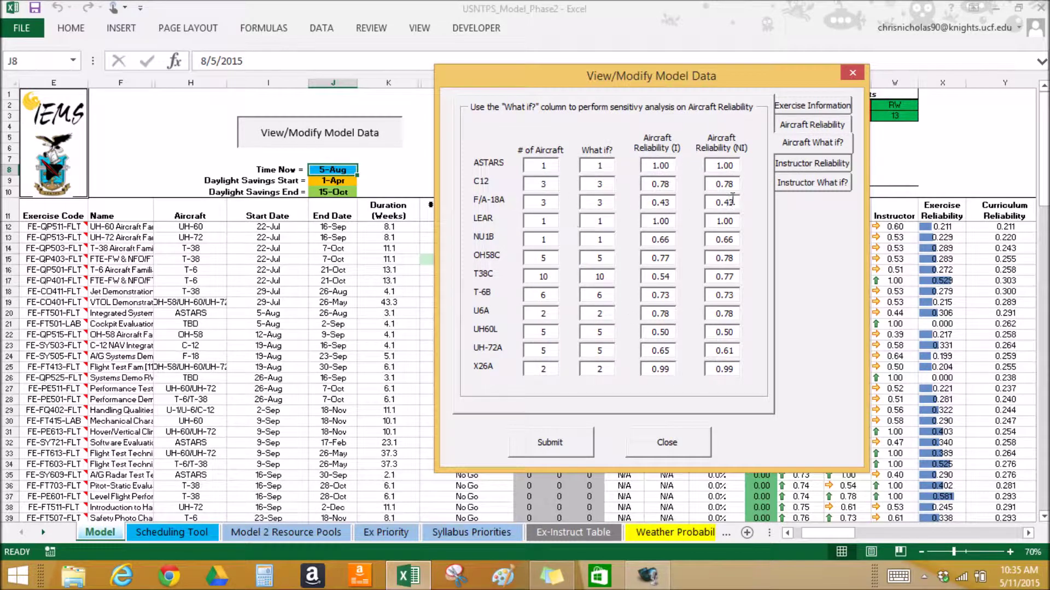
Step: Browse the instructor reliability list and select one instructor to view their reliability value
left_click(804, 166)
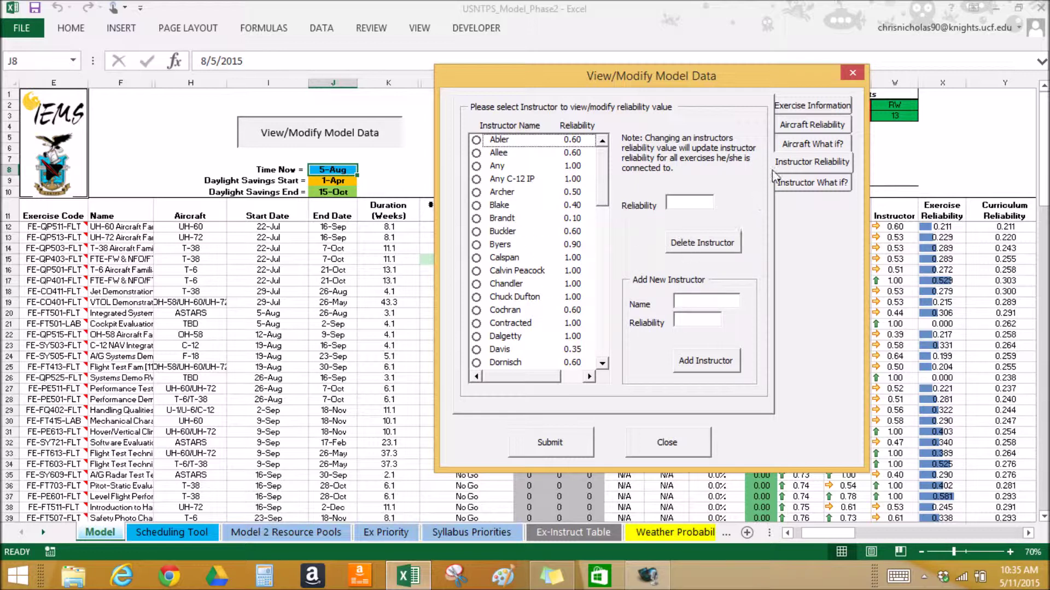
left_click_drag(602, 188, 592, 269)
scroll(519, 265, "down", 1)
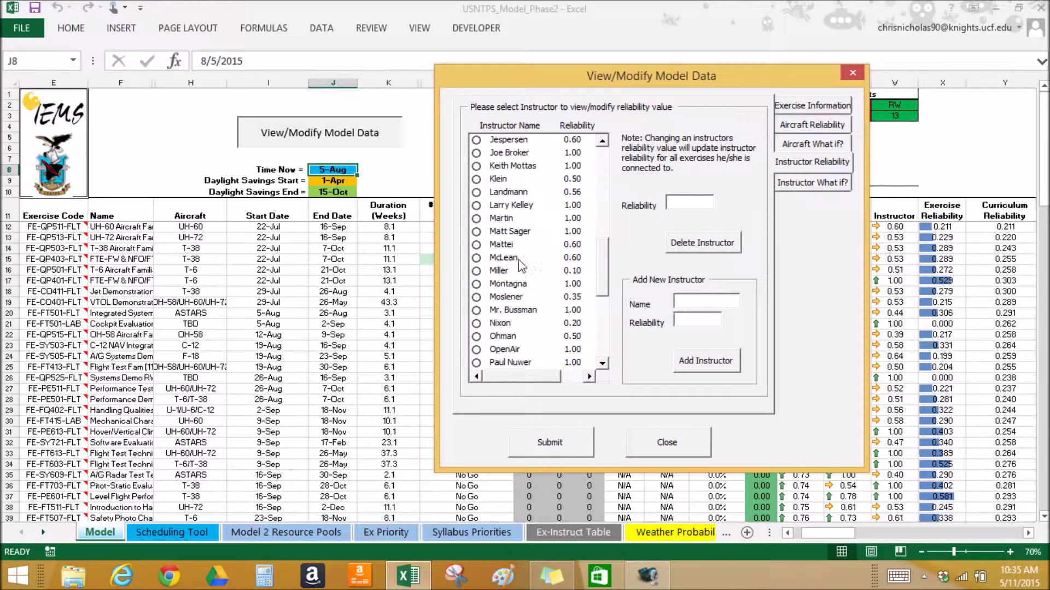
left_click(519, 260)
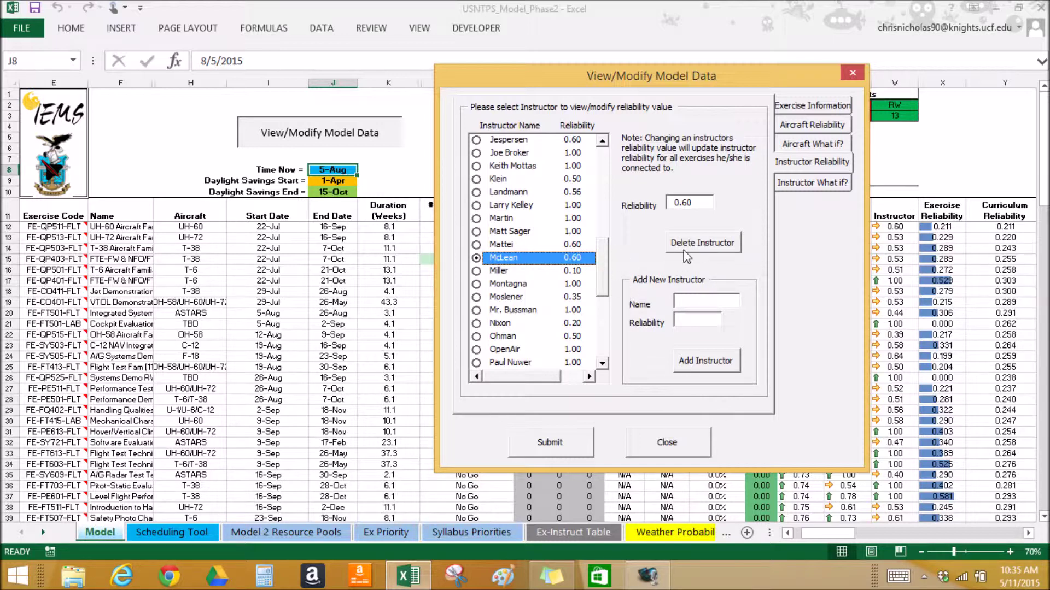
left_click_drag(605, 278, 602, 271)
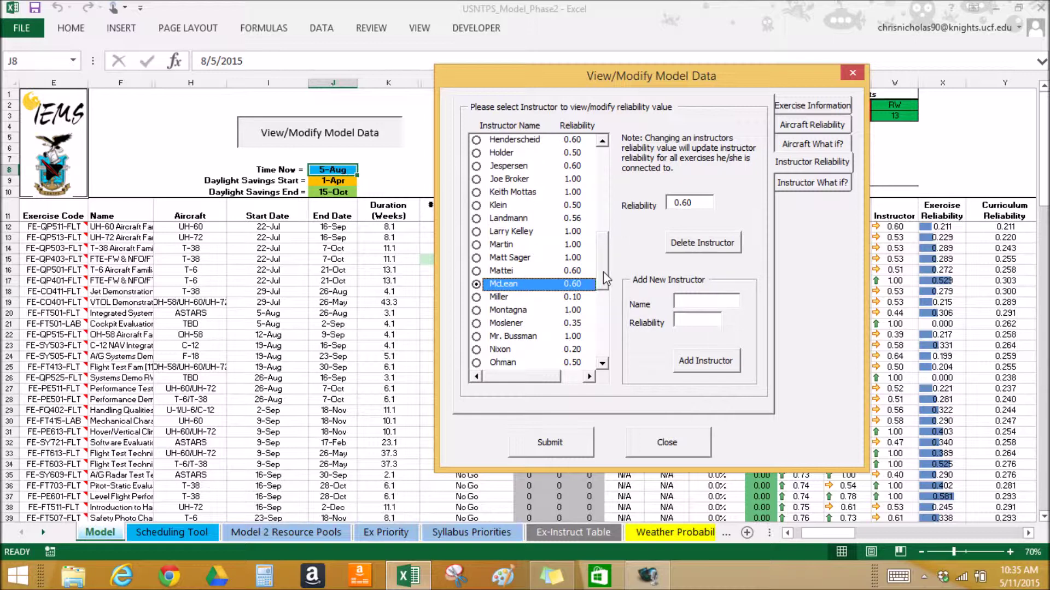
left_click_drag(603, 258, 610, 178)
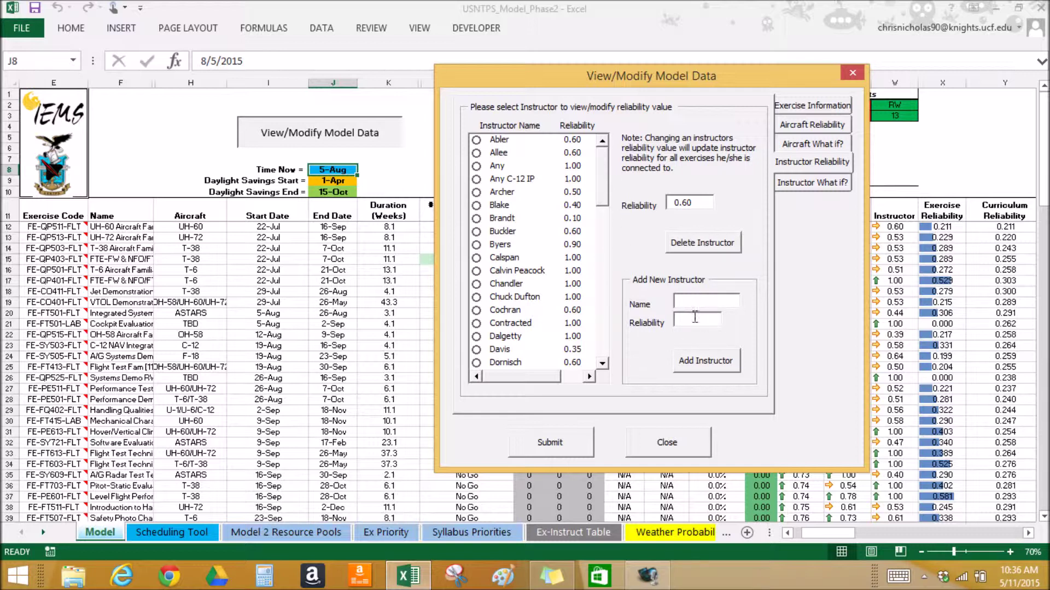
Step: Open the instructor what-if analysis and view the instructors for exercise FE-CO605-FLT
left_click(805, 182)
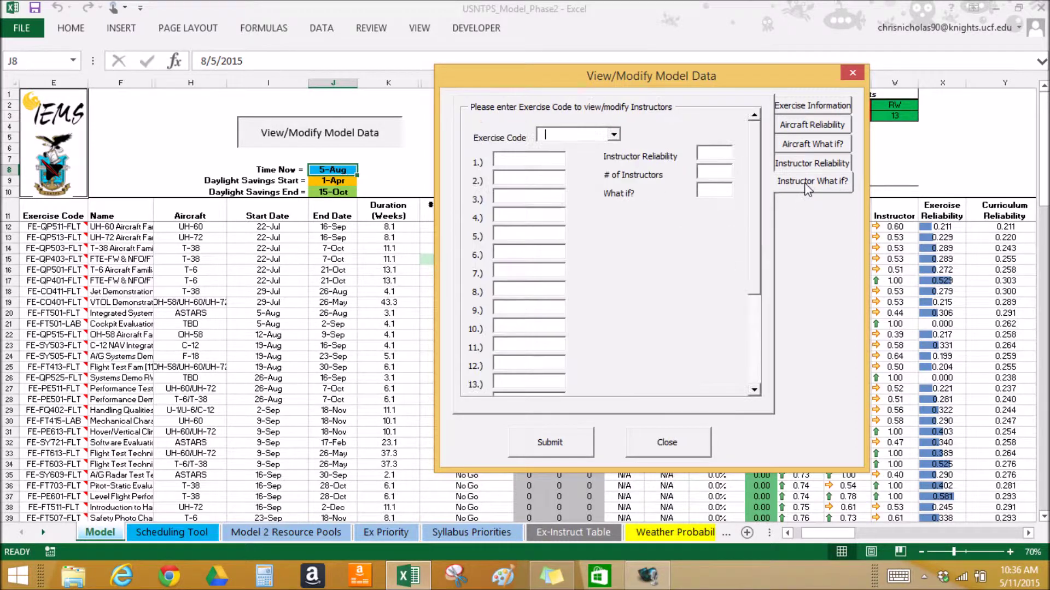
left_click(614, 135)
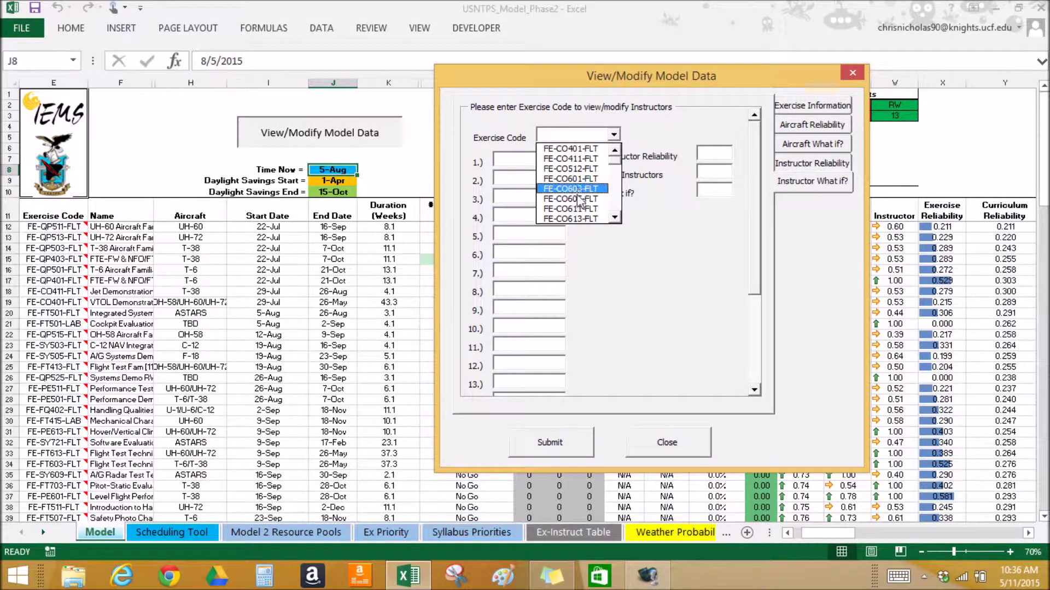
left_click(574, 199)
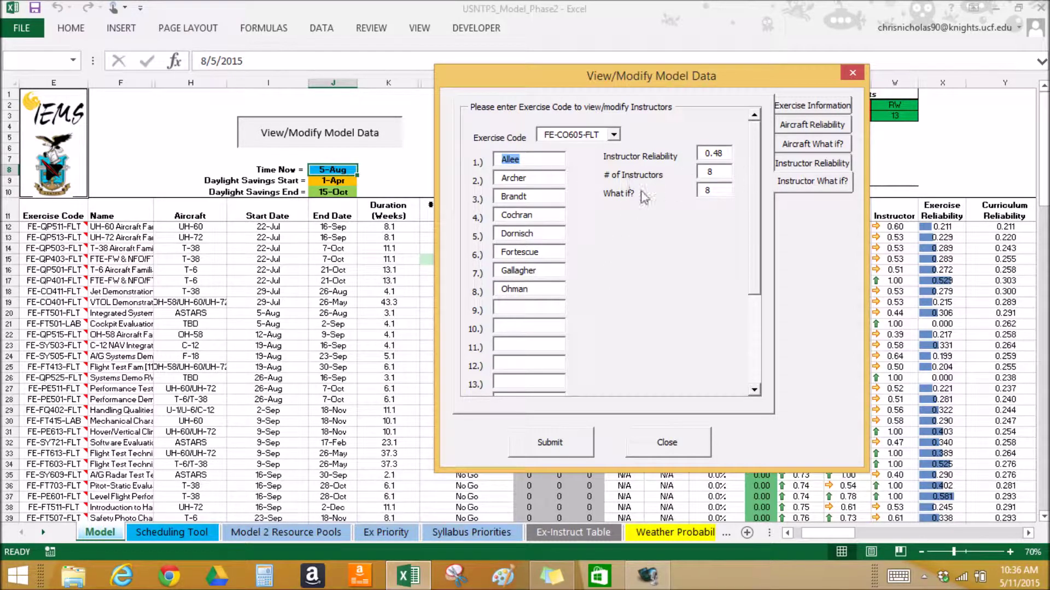
Step: Load exercise FE-FQ703-FLT in the instructor what-if analysis and check its what-if value
left_click(614, 140)
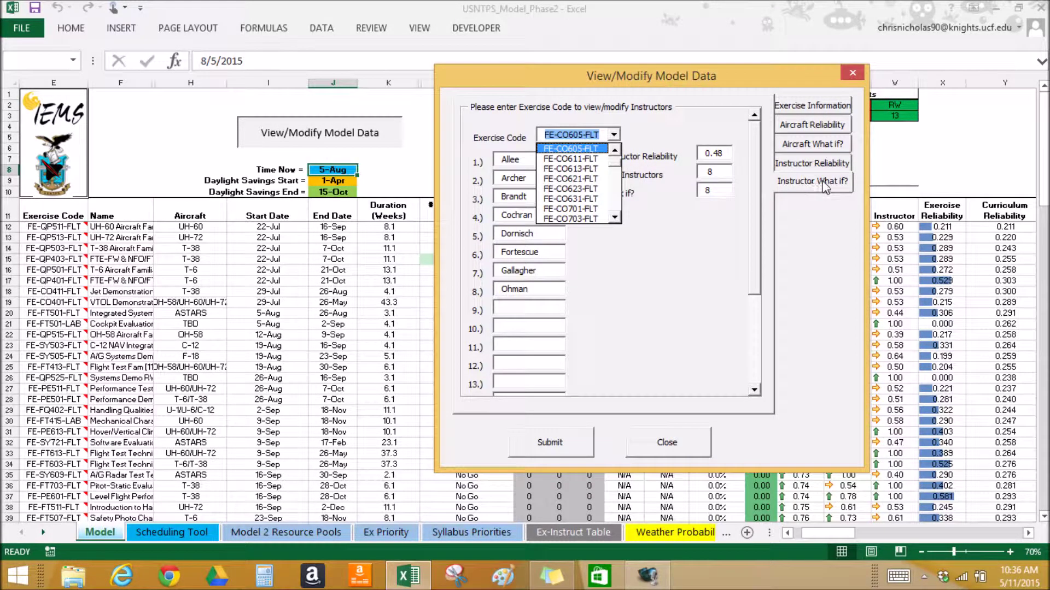
scroll(620, 171, "down", 3)
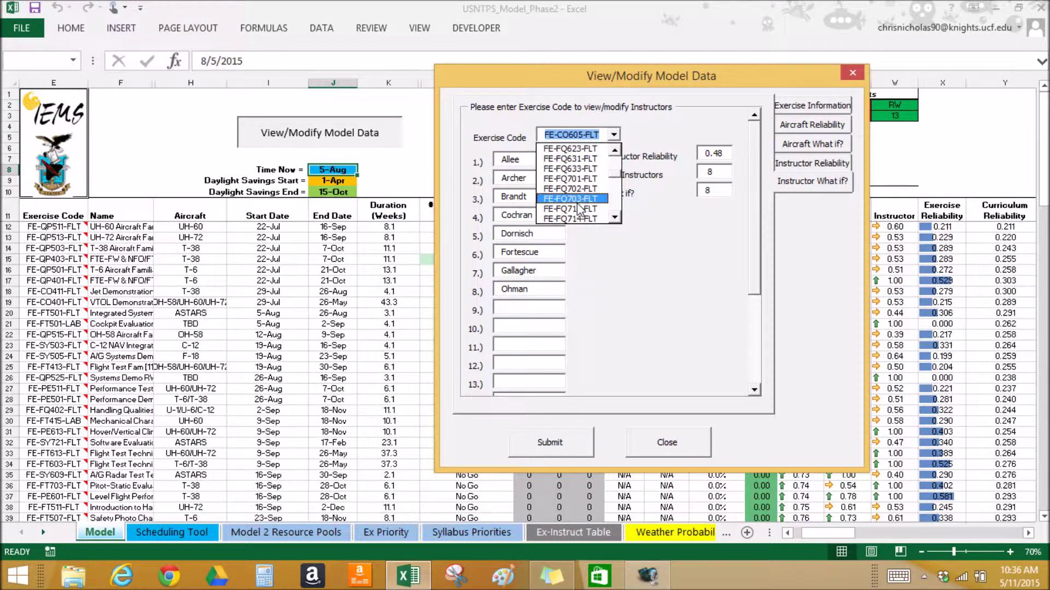
left_click(598, 215)
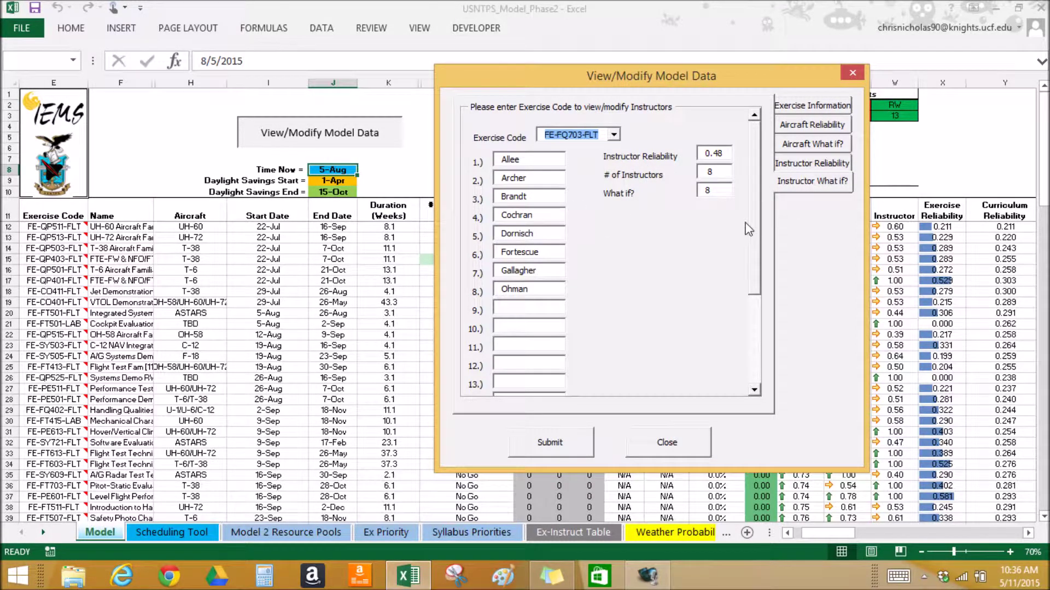
key("Tab")
left_click(721, 191)
Step: View the instructor what-if data for exercises FE-FQ721-FLT and FE-FQ701-FLT
left_click(614, 135)
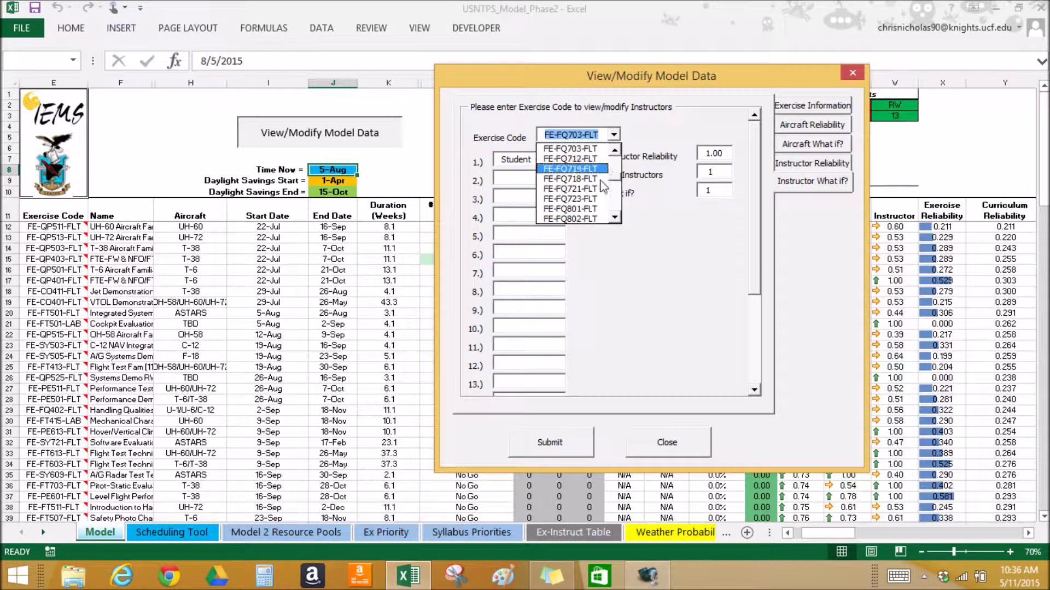
left_click(594, 194)
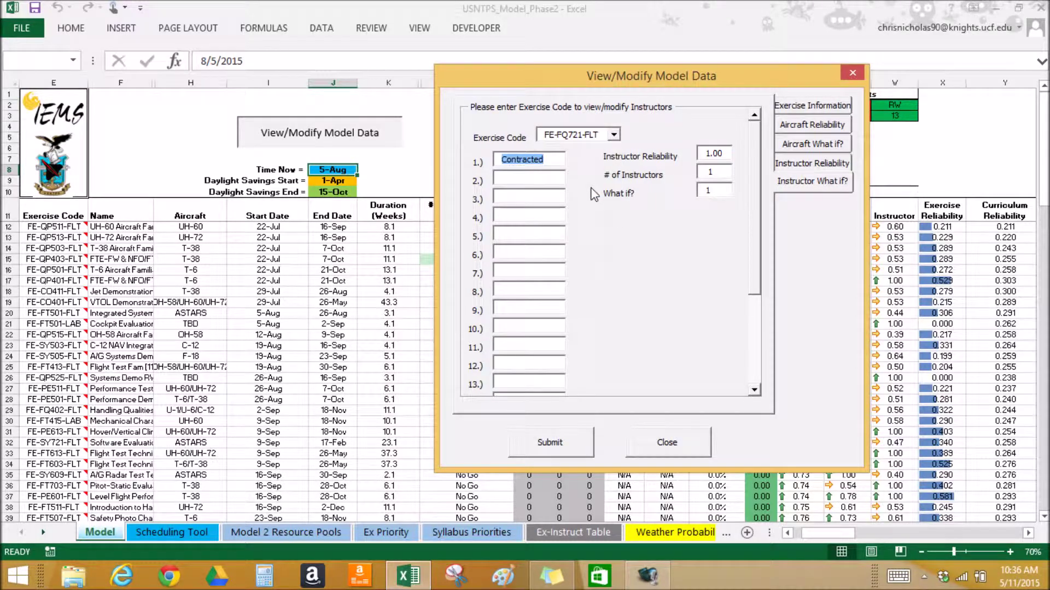
left_click(614, 134)
left_click(616, 151)
left_click(616, 151)
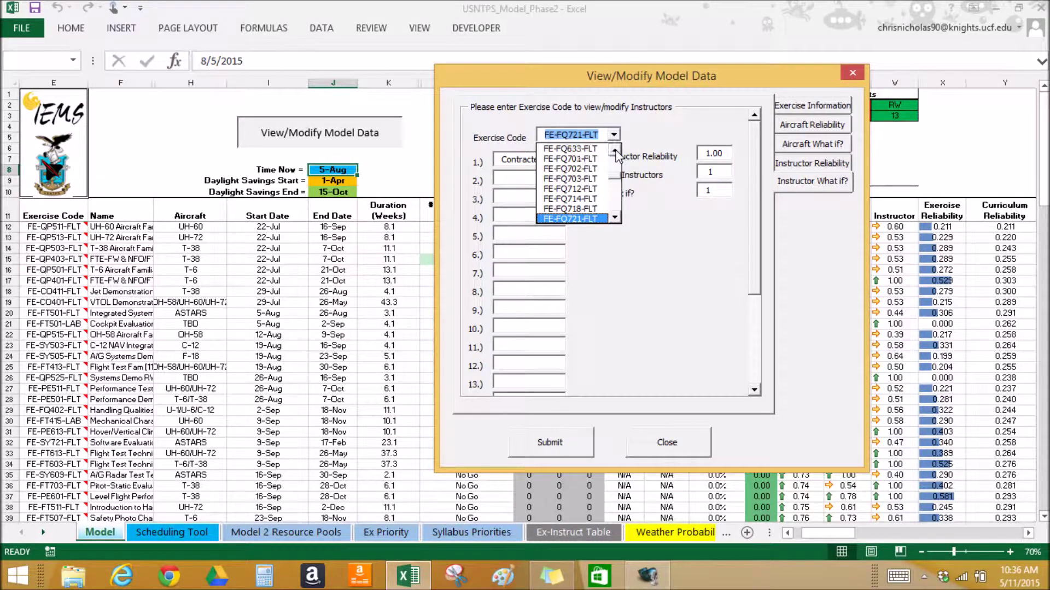
left_click(606, 150)
Step: Load exercise FE-CO411-FLT in the instructor what-if analysis and submit a what-if count of 10 instructors
left_click(614, 136)
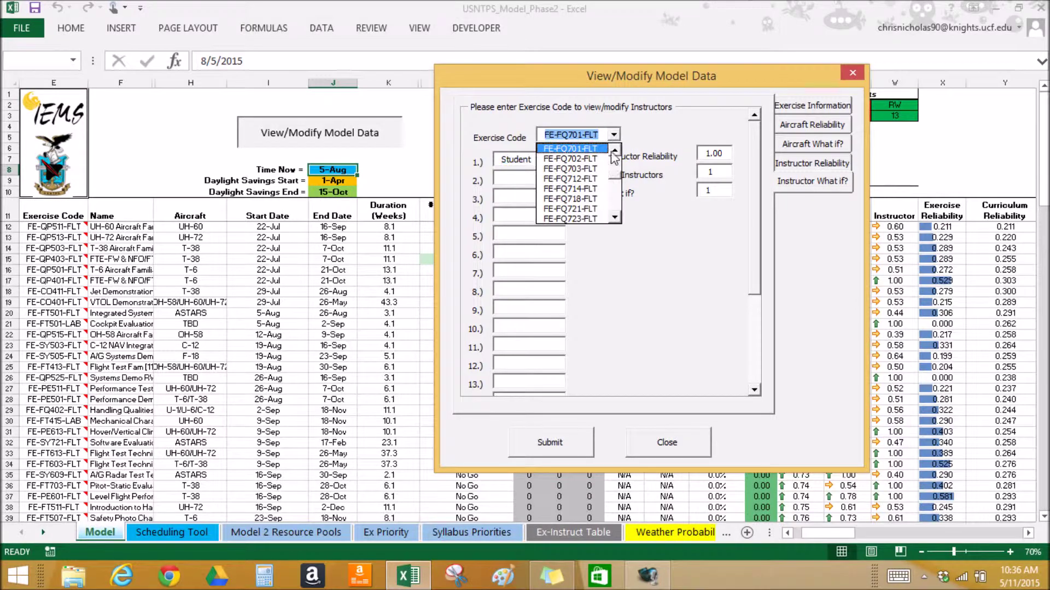
left_click_drag(616, 176, 615, 157)
left_click(592, 163)
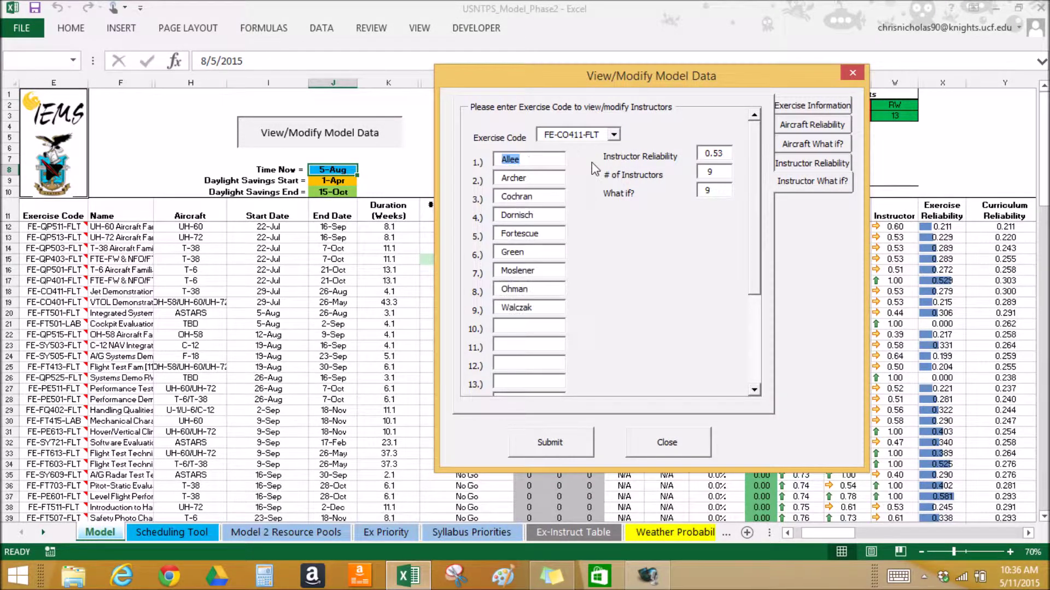
double_click(719, 189)
left_click(571, 445)
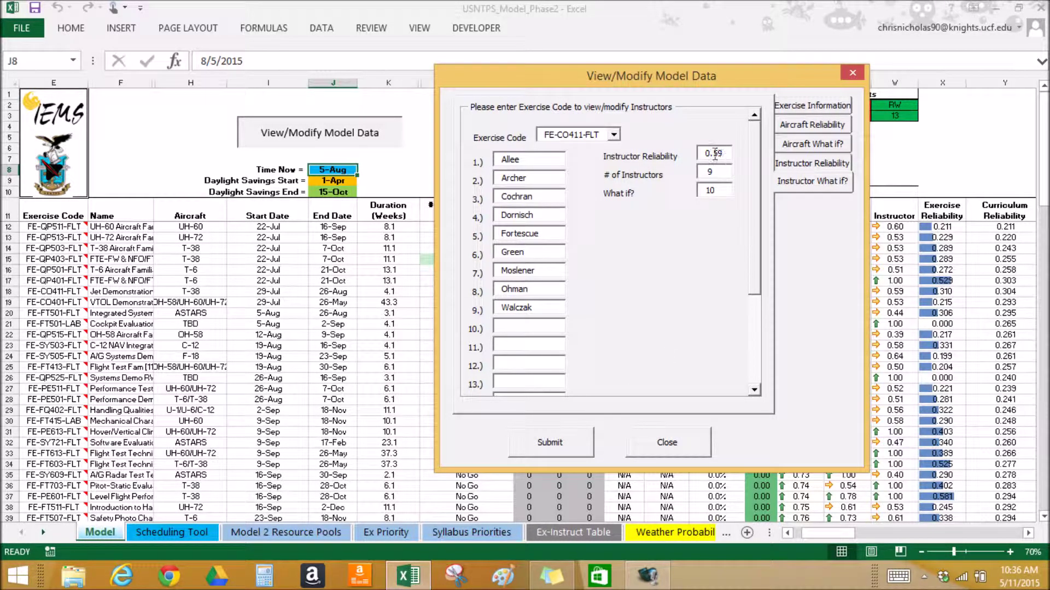
Step: Reset the what-if instructor count of exercise FE-CO411-FLT to 9, submit it and close the form
left_click_drag(724, 189, 664, 196)
type("9")
left_click(554, 447)
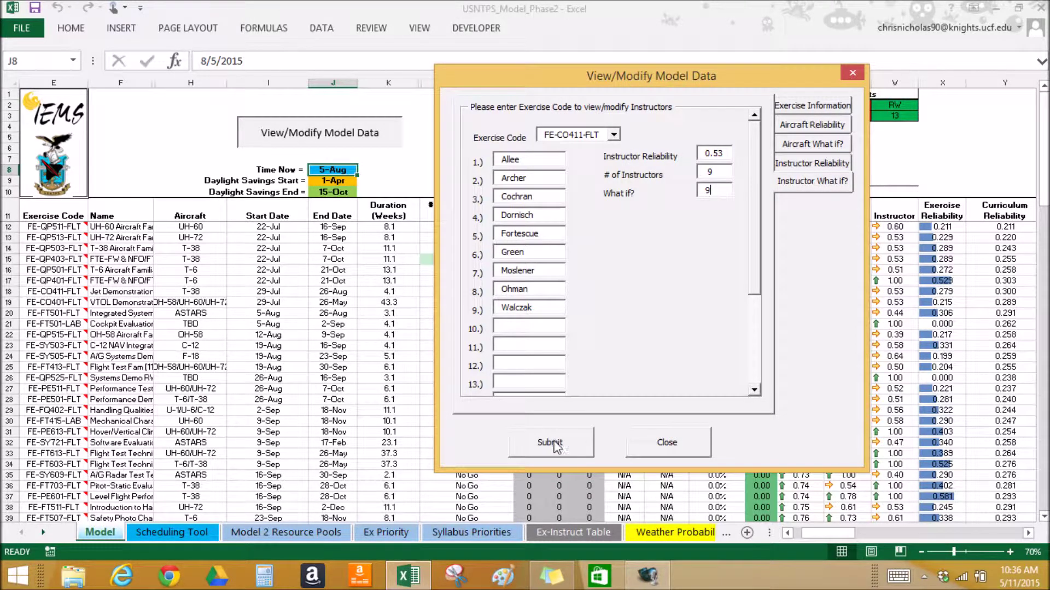
left_click(631, 441)
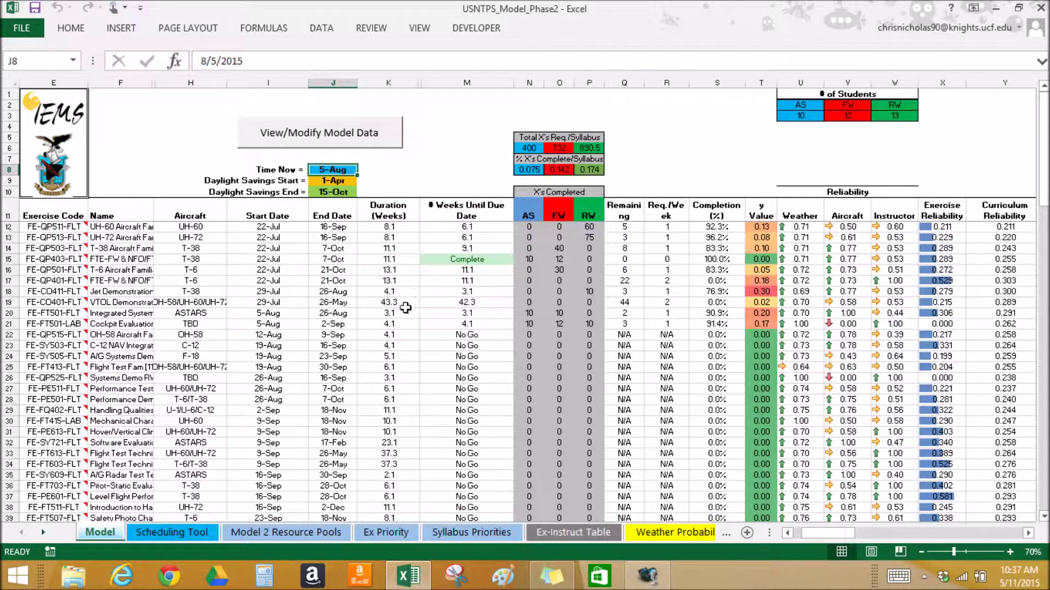
Step: Zoom the Model sheet out to 55% to show more of its columns
scroll(538, 367, "down", 1)
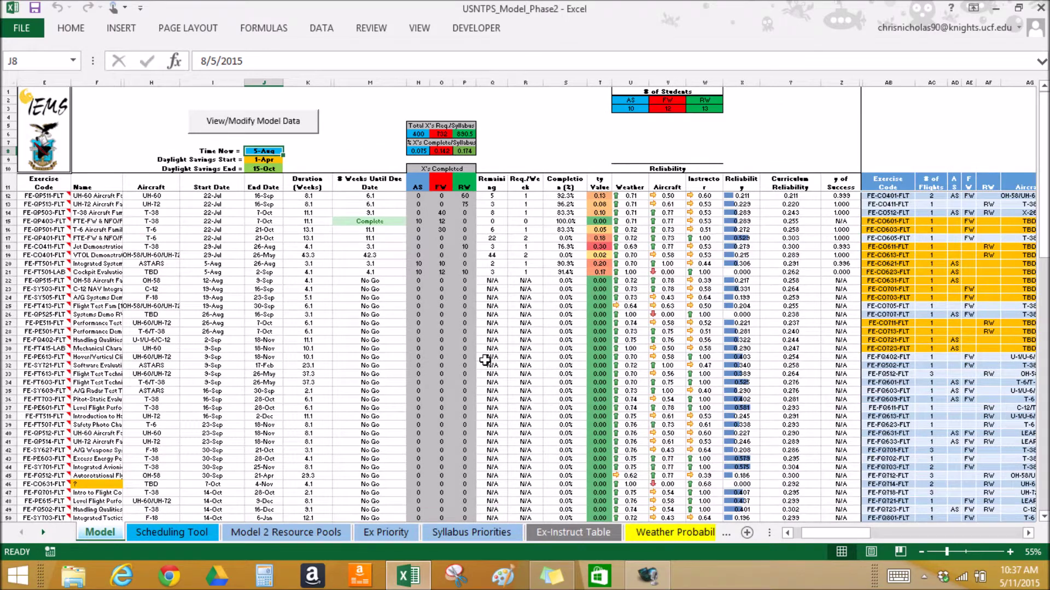
Step: Examine the Model sheet's exercise code comments, priority values and reliability columns
scroll(373, 359, "up", 1)
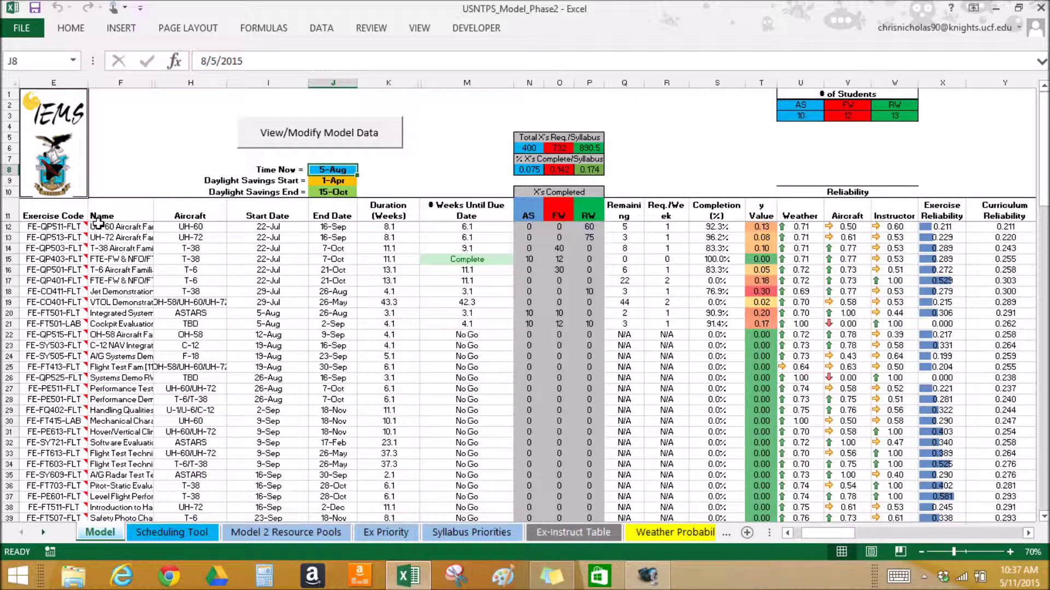
mouse_move(79, 227)
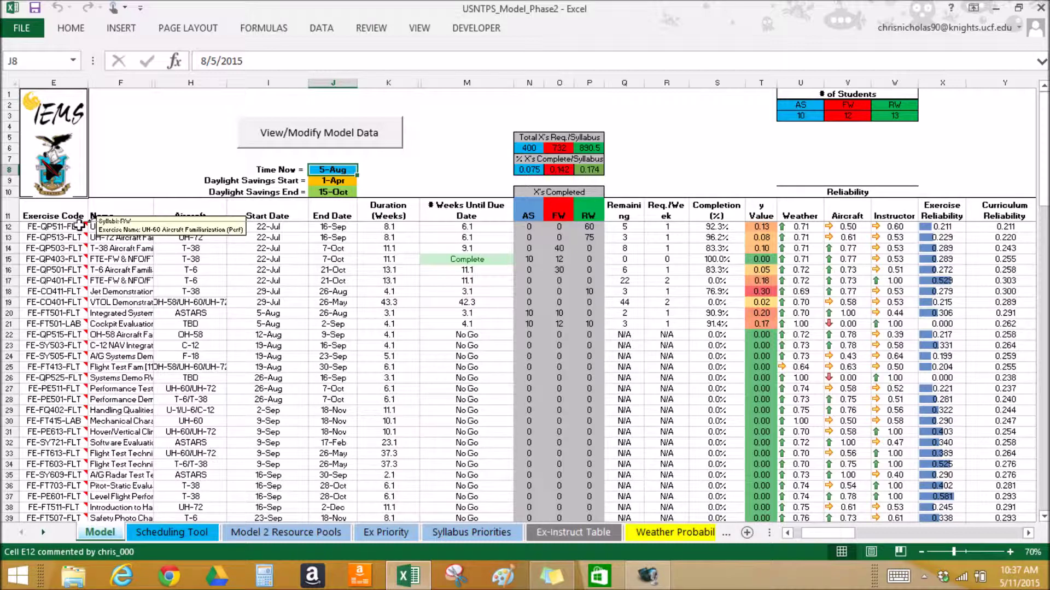
mouse_move(74, 248)
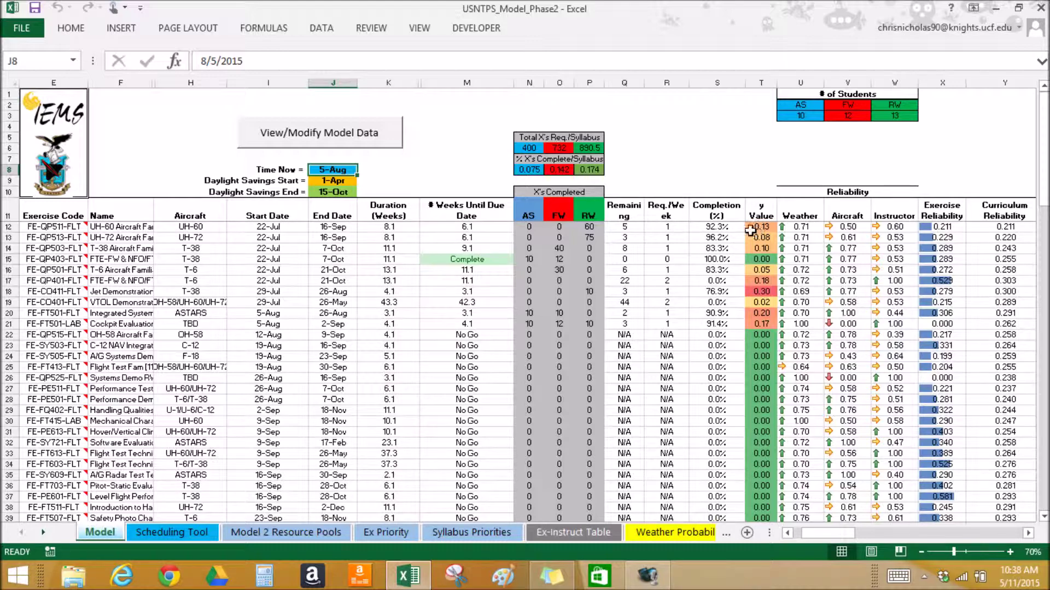
scroll(726, 227, "up", 1)
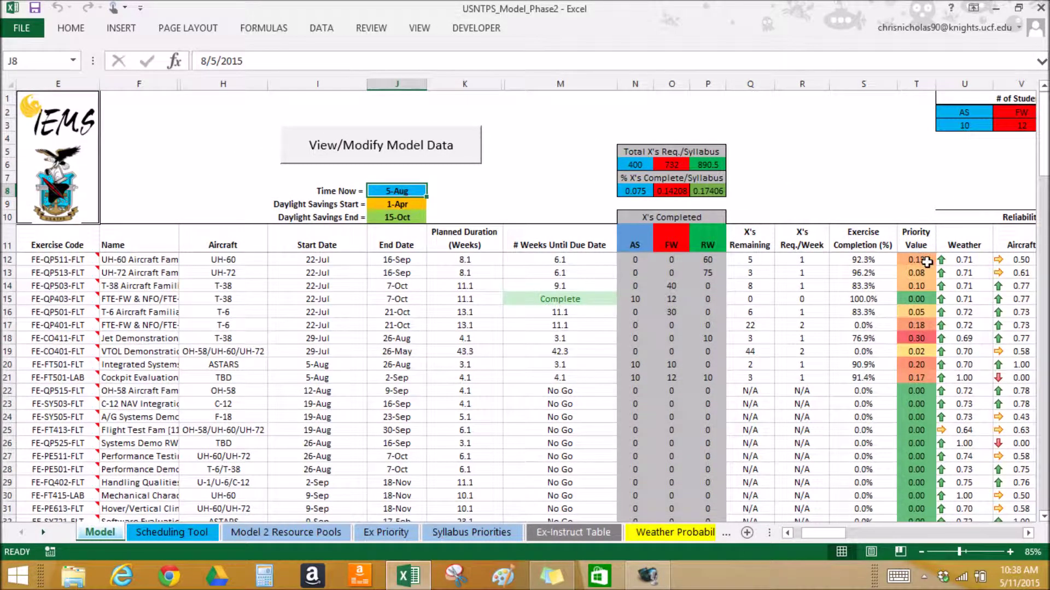
left_click(1028, 533)
left_click(1028, 533)
left_click(1028, 533)
left_click(1029, 533)
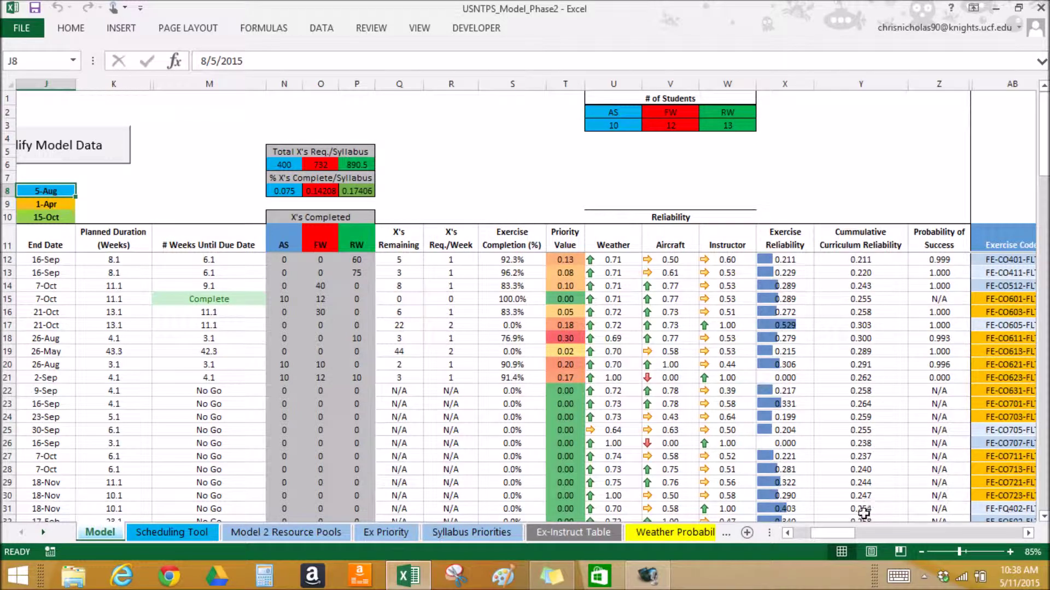
left_click_drag(840, 534, 827, 533)
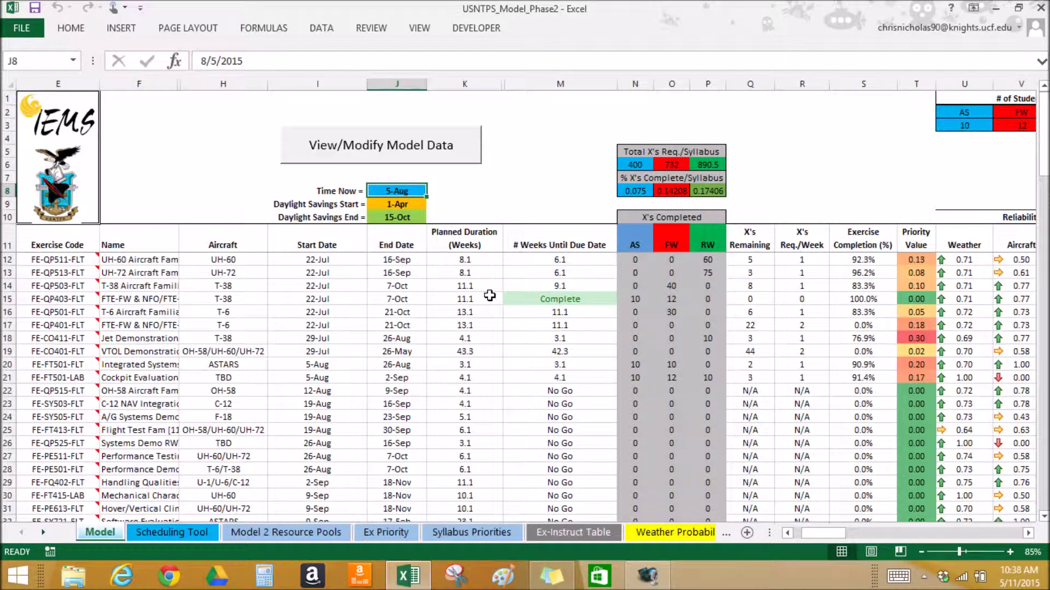
scroll(443, 273, "down", 1)
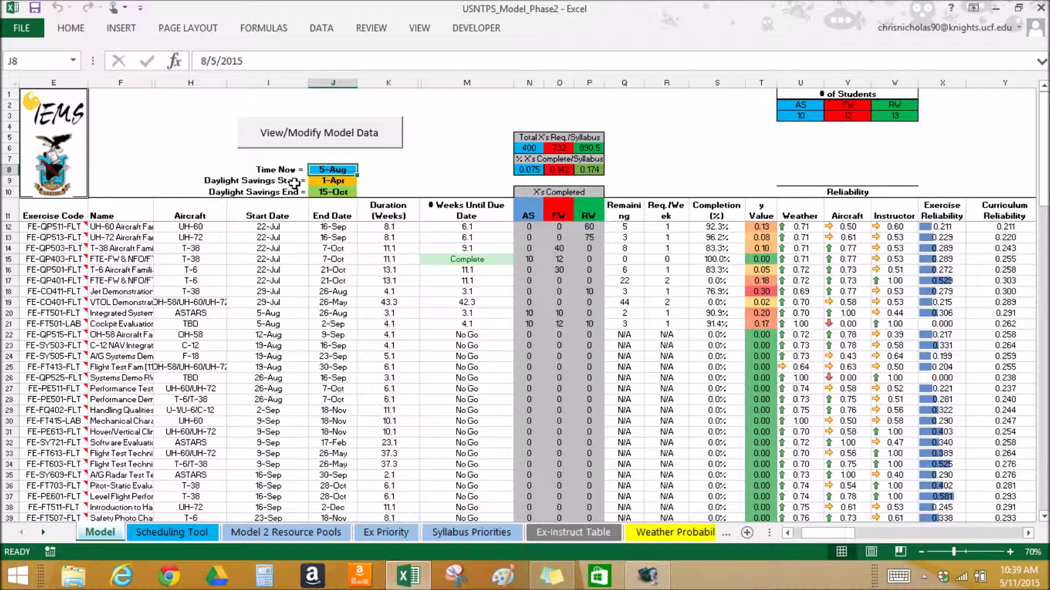
Step: Inspect the daylight savings start and end dates on the Model sheet
left_click(349, 194)
key("Up")
left_click(347, 192)
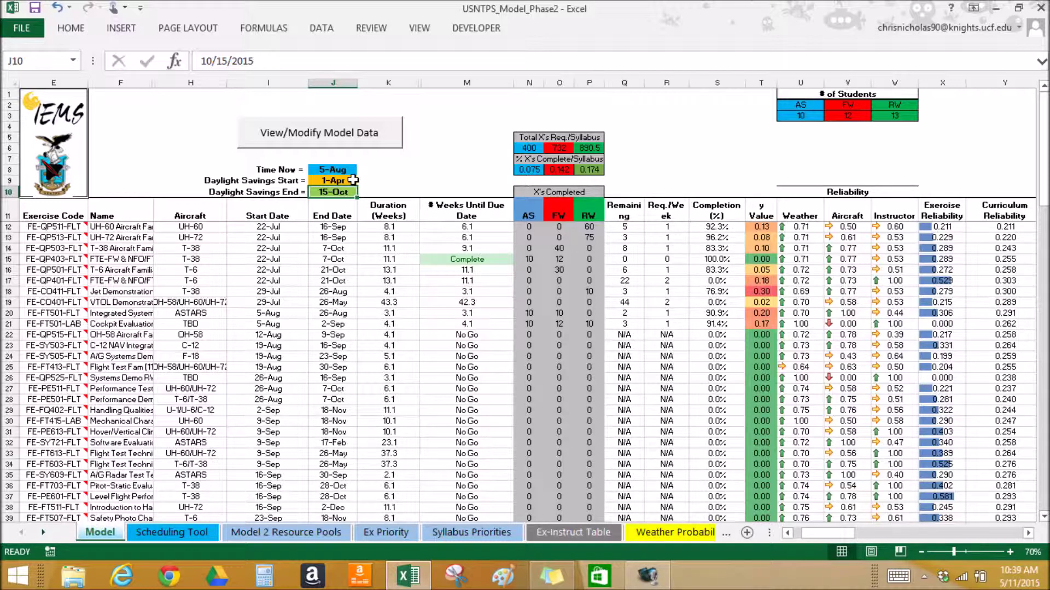
Step: Clear the existing schedule on the Scheduling Tool sheet
left_click(208, 536)
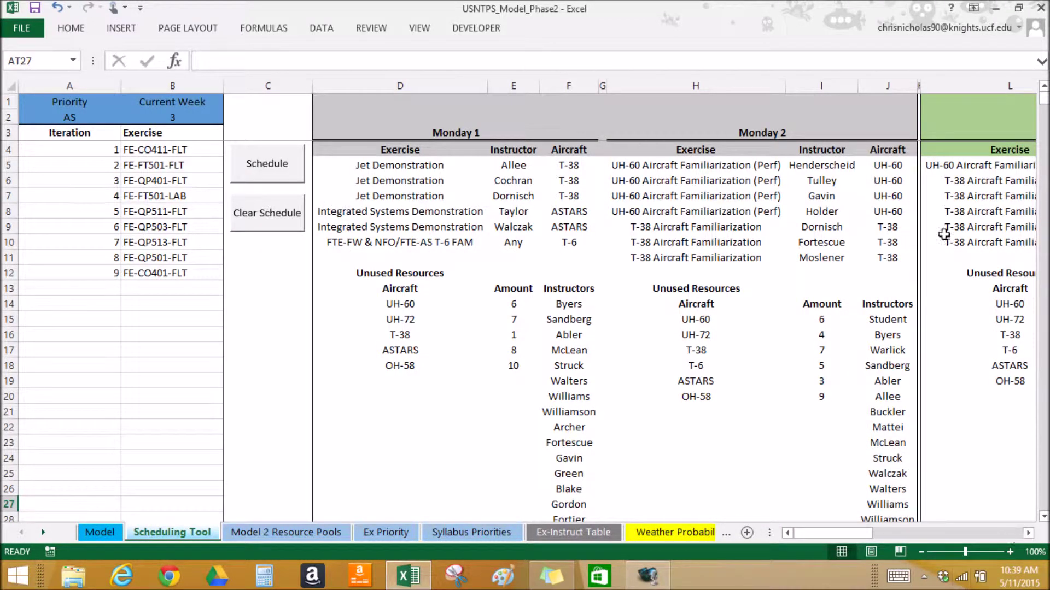
left_click(267, 228)
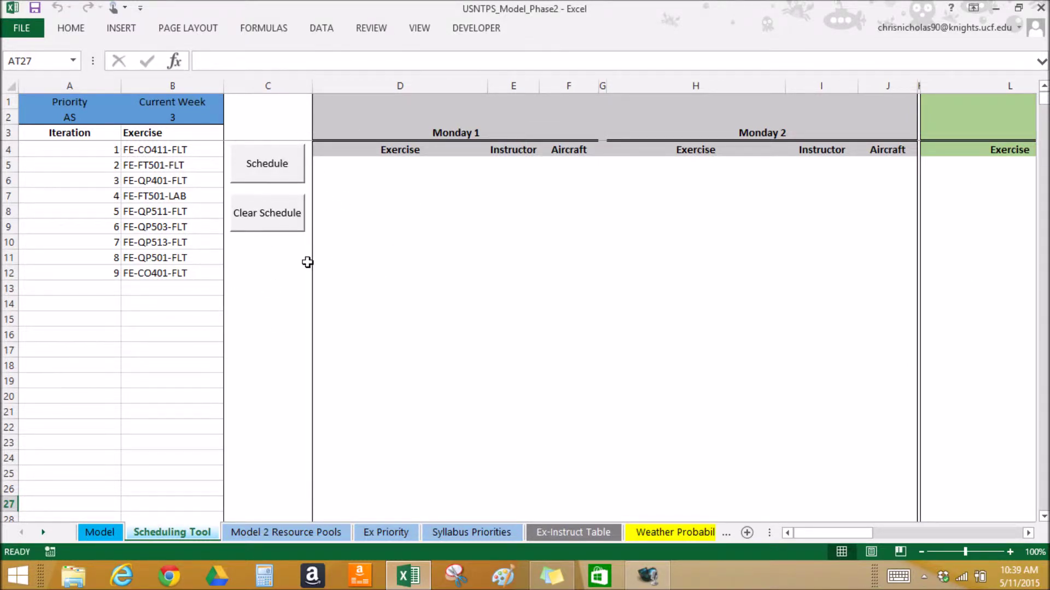
left_click(289, 171)
Step: Compare the ranked exercises in B4:B12 of the Scheduling Tool sheet with the priority values in T12:T21 of the Model sheet
left_click_drag(146, 147, 155, 275)
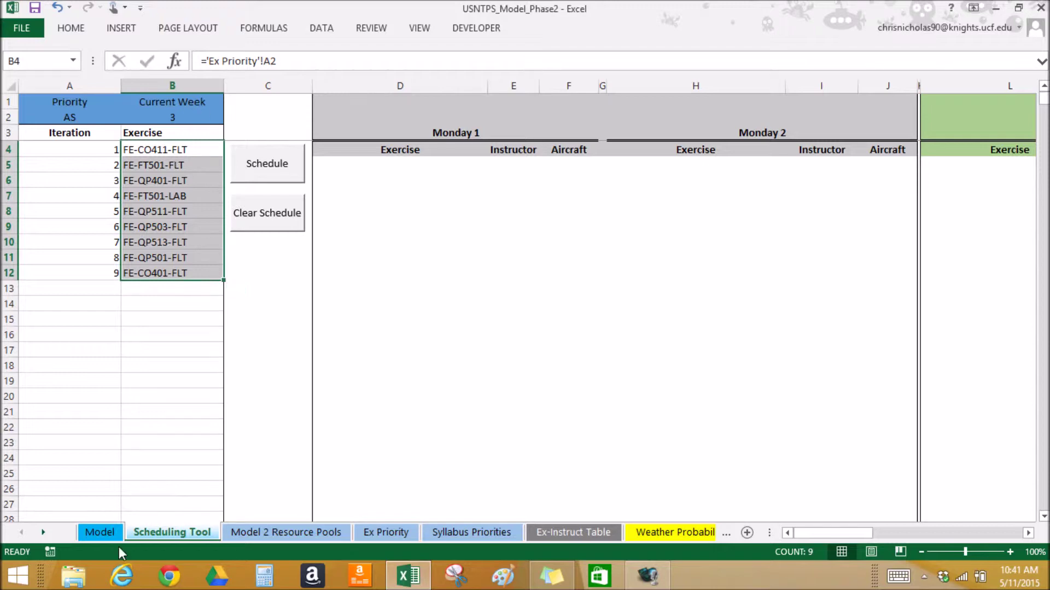
left_click(103, 532)
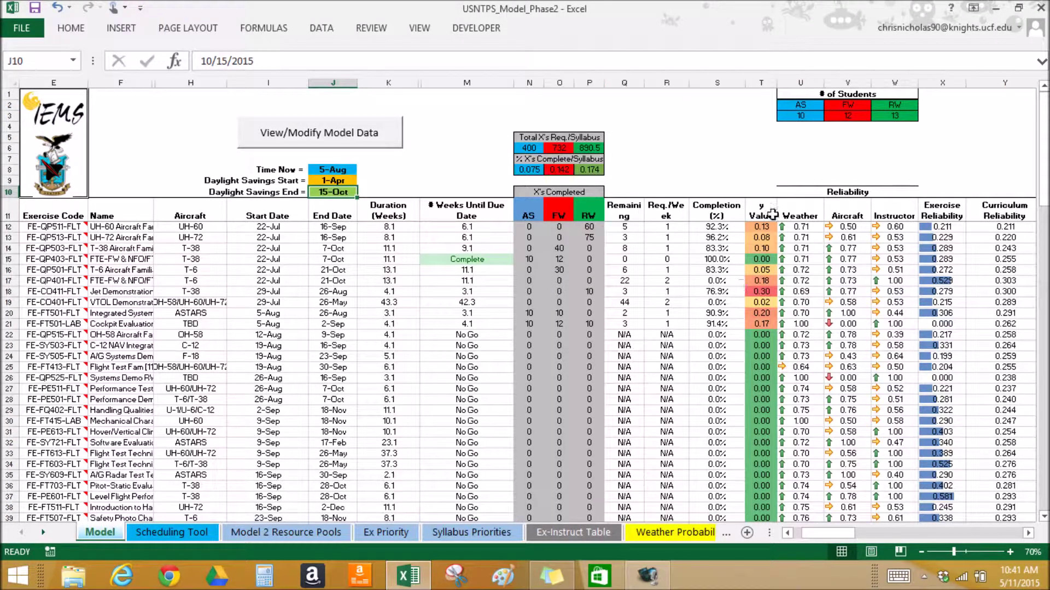
left_click_drag(761, 327, 761, 226)
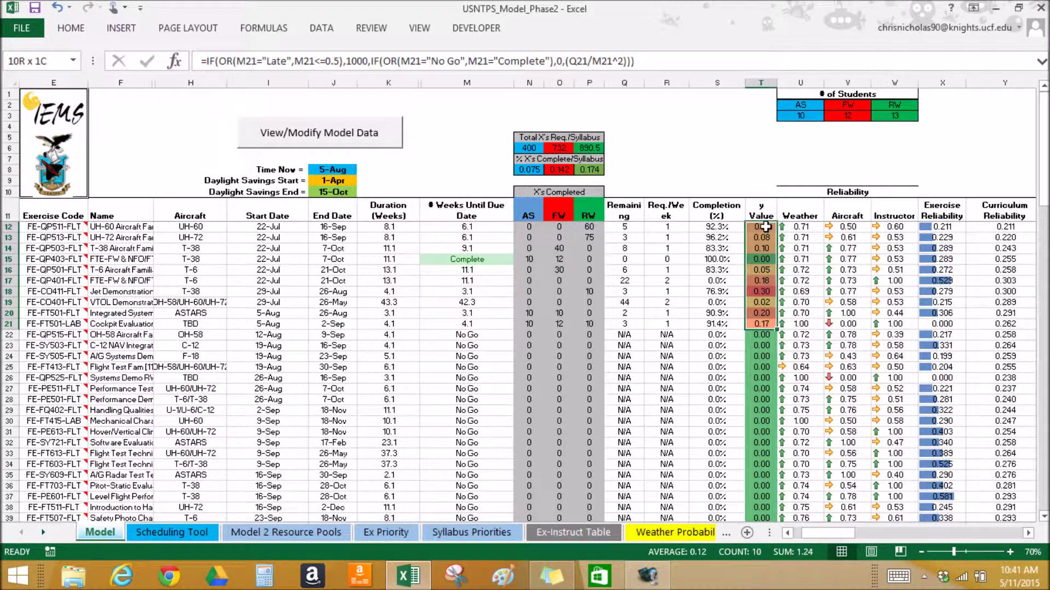
left_click(764, 292)
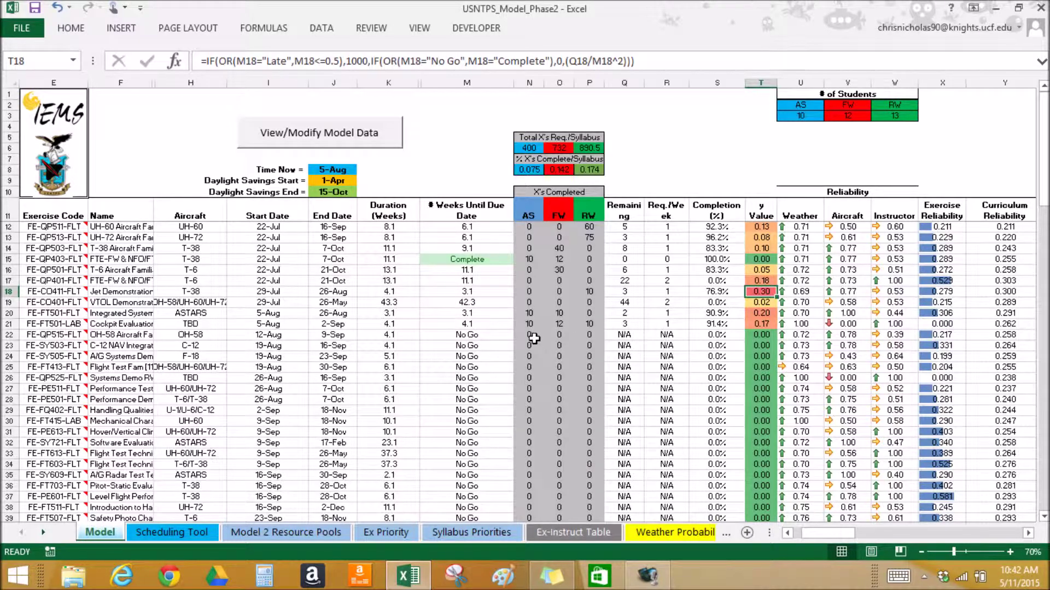
Step: Inspect the syllabus priority formula in A2 of the Scheduling Tool sheet and its source data on the Model sheet
left_click(173, 532)
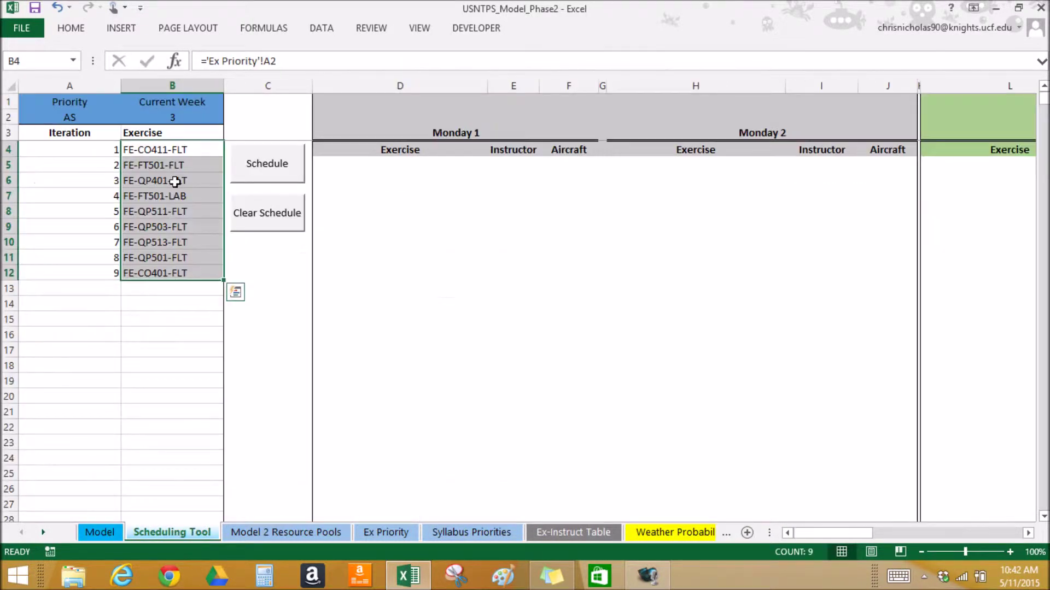
left_click(78, 114)
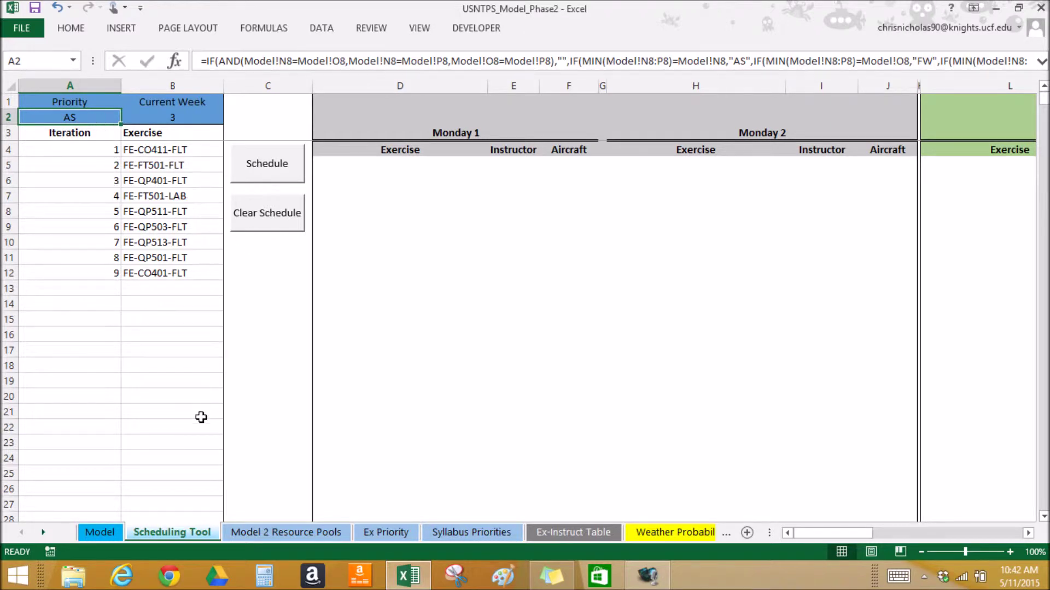
left_click(106, 535)
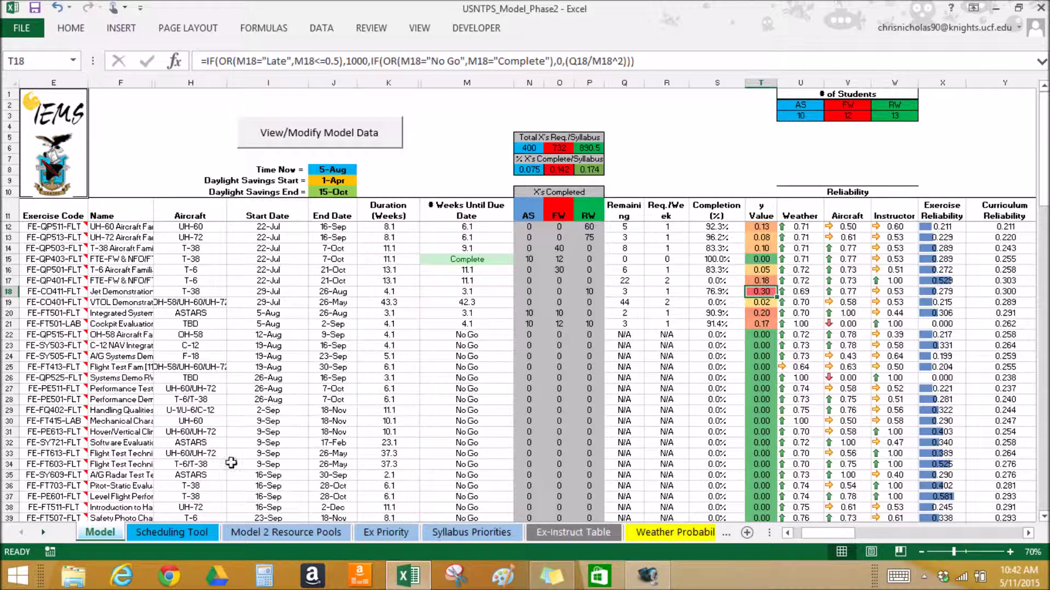
Step: Prepare the aircraft and instructor resource tables on the Model 2 Resource Pools sheet
left_click(196, 533)
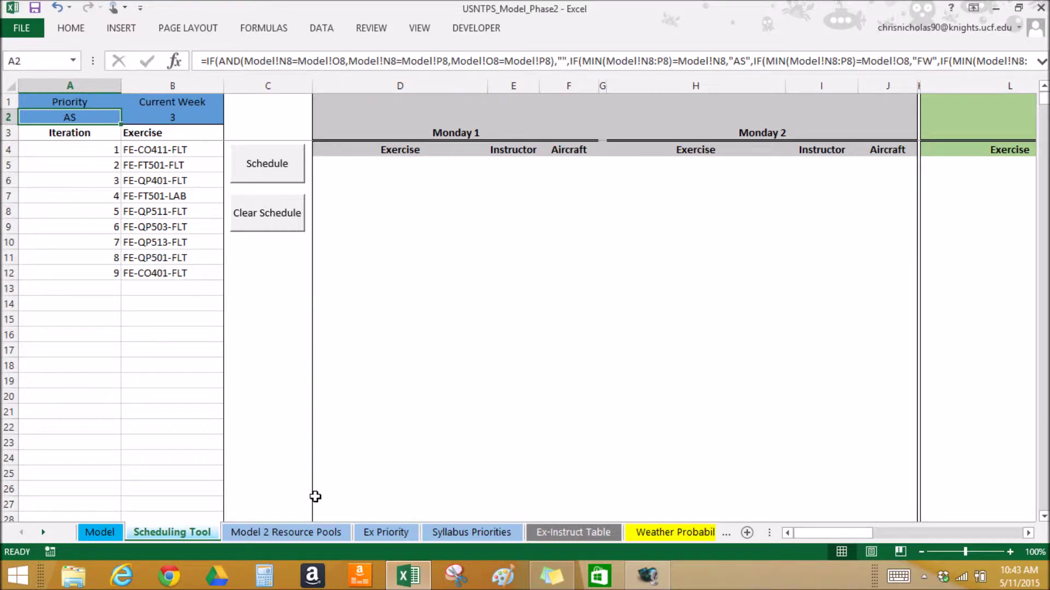
left_click(296, 533)
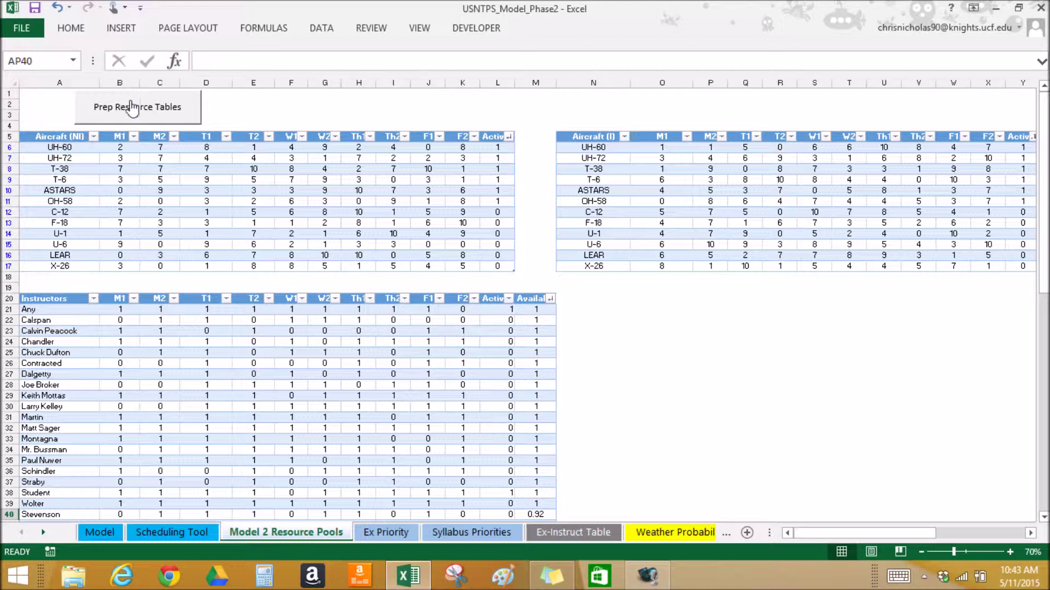
left_click(145, 112)
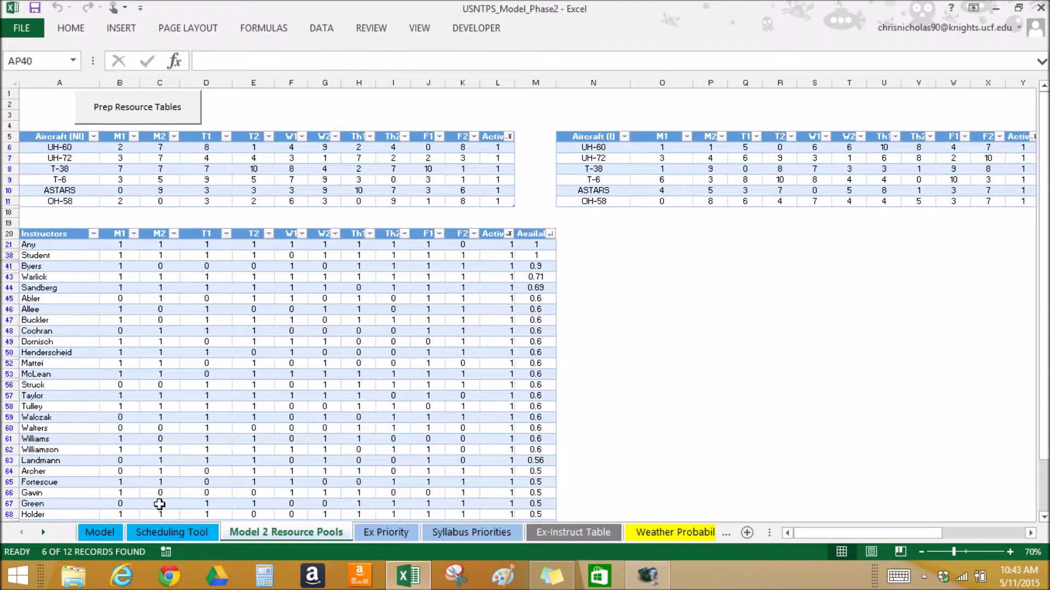
Step: Review the Model sheet's priority values in T12:T21 and compare the No Go exercises' start dates with the Time Now date
left_click(115, 535)
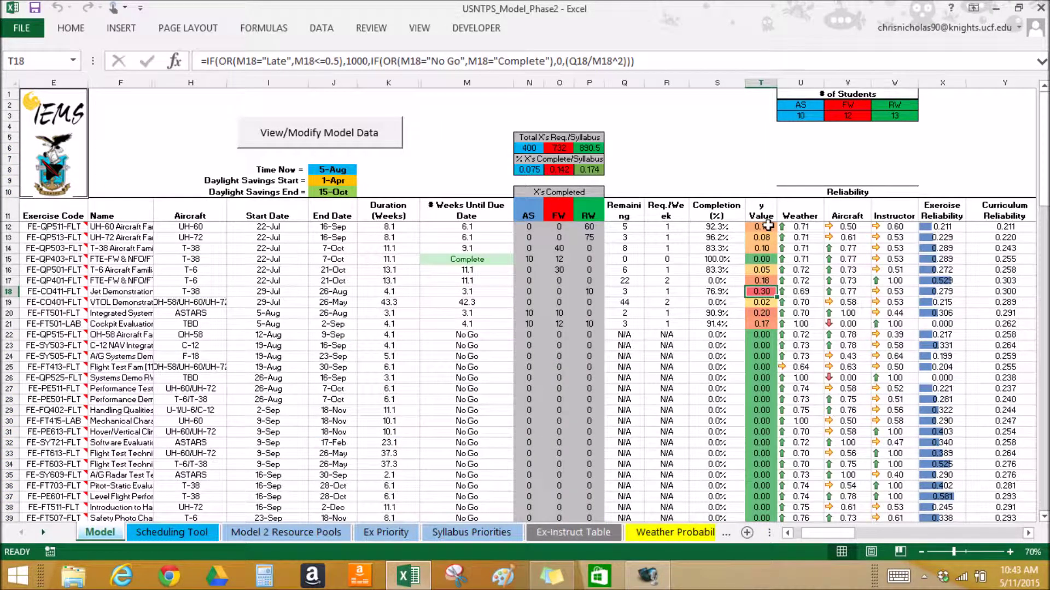
left_click_drag(768, 225, 766, 323)
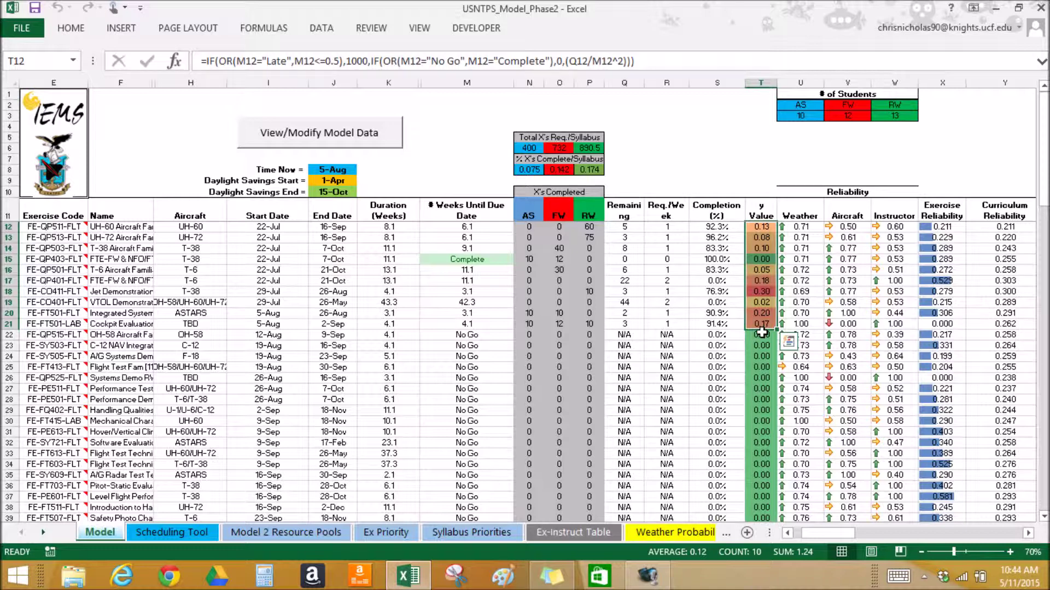
left_click(459, 355)
left_click_drag(488, 338, 478, 421)
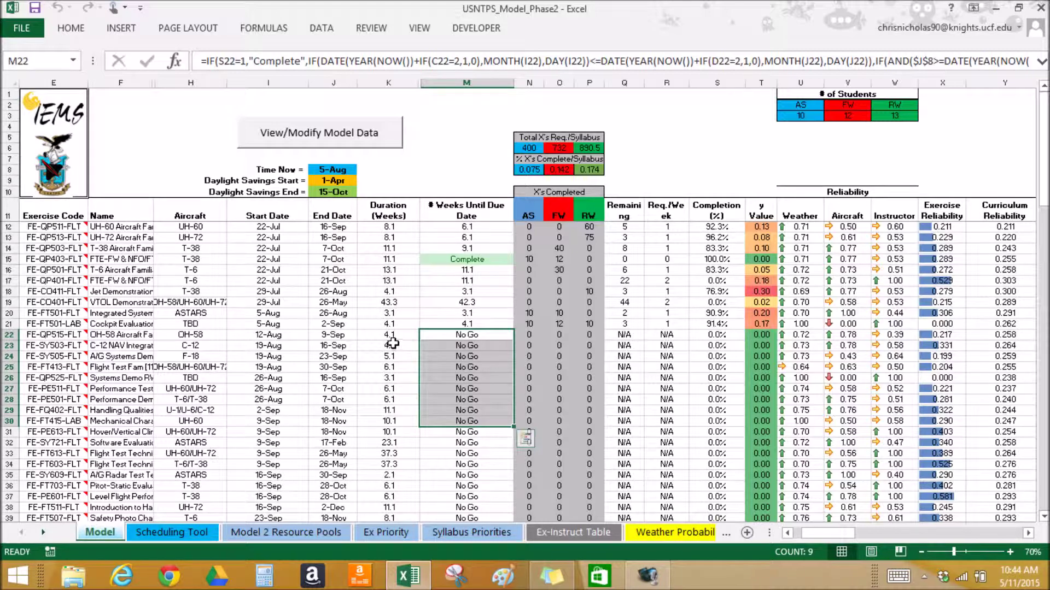
left_click(393, 343)
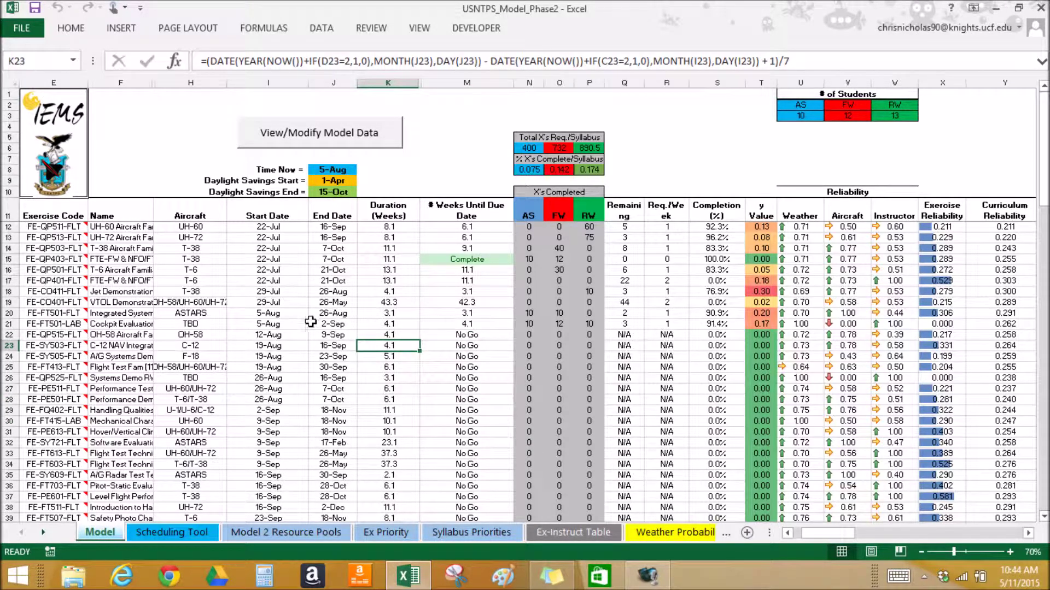
left_click(324, 169)
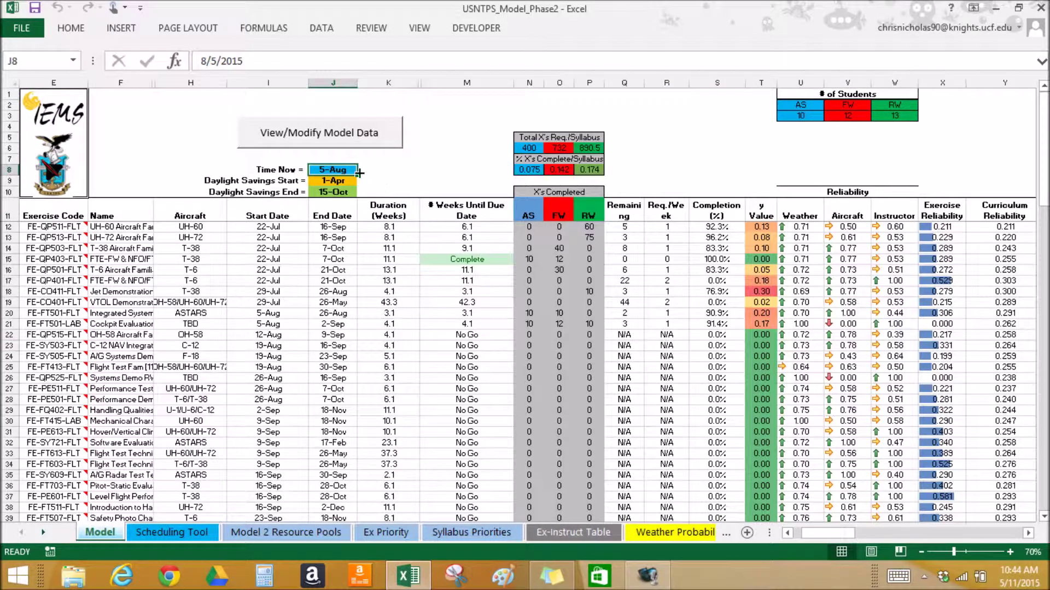
left_click(288, 333)
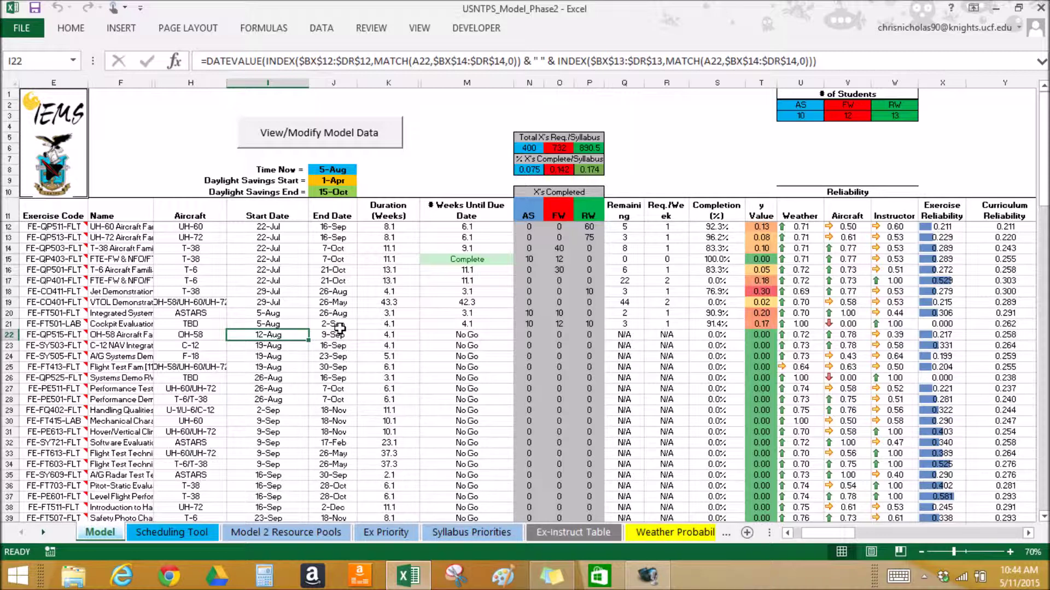
Step: Generate a new schedule on the Scheduling Tool sheet
left_click(178, 533)
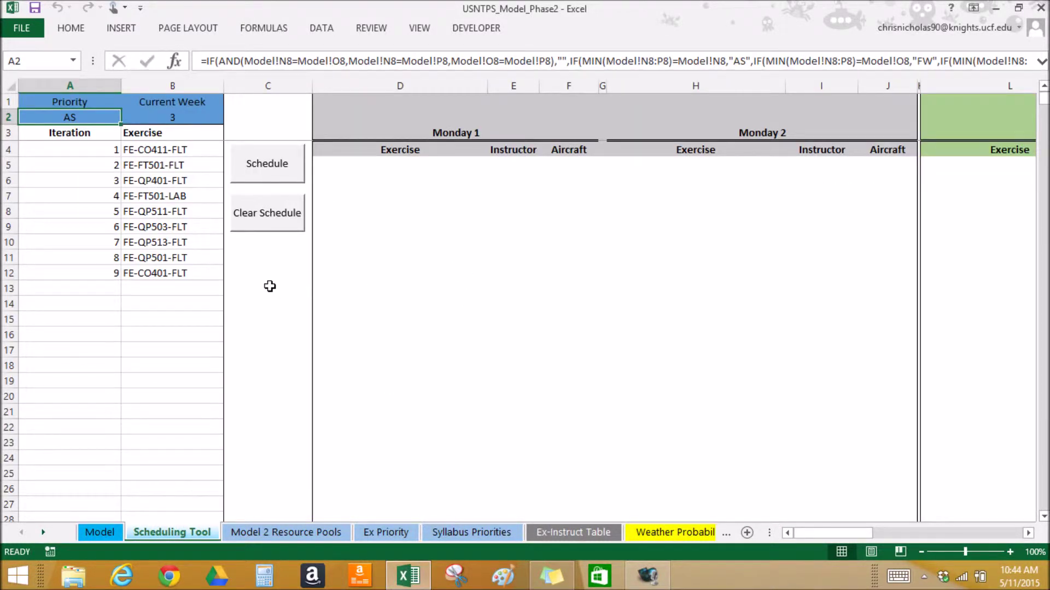
left_click(265, 164)
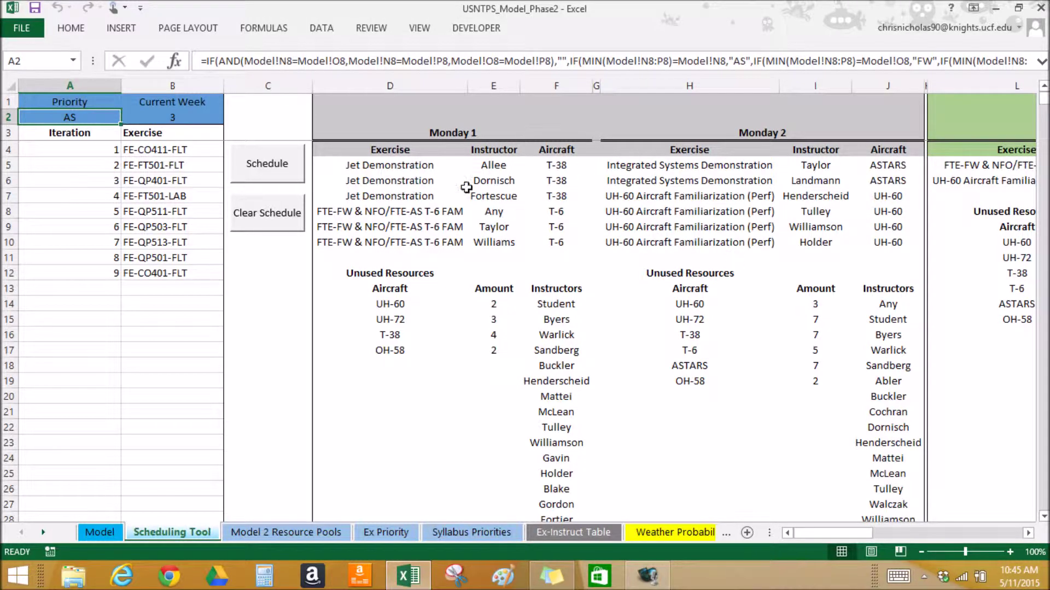
Step: Compare the Jet Demonstration entries scheduled for Monday 1 with the first two exercises in the ranked list
left_click_drag(390, 165, 396, 198)
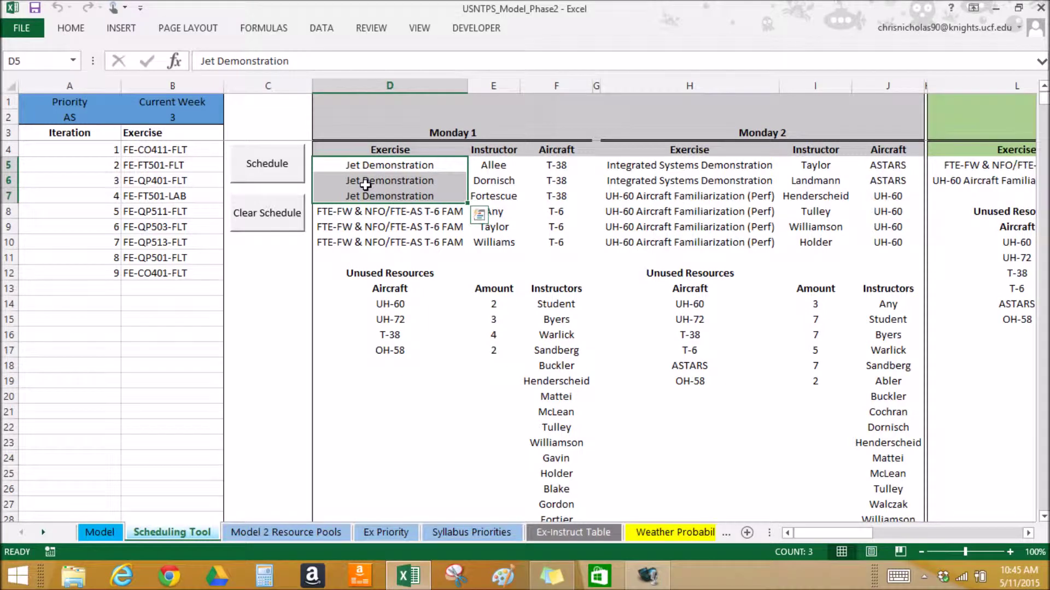
left_click(168, 148)
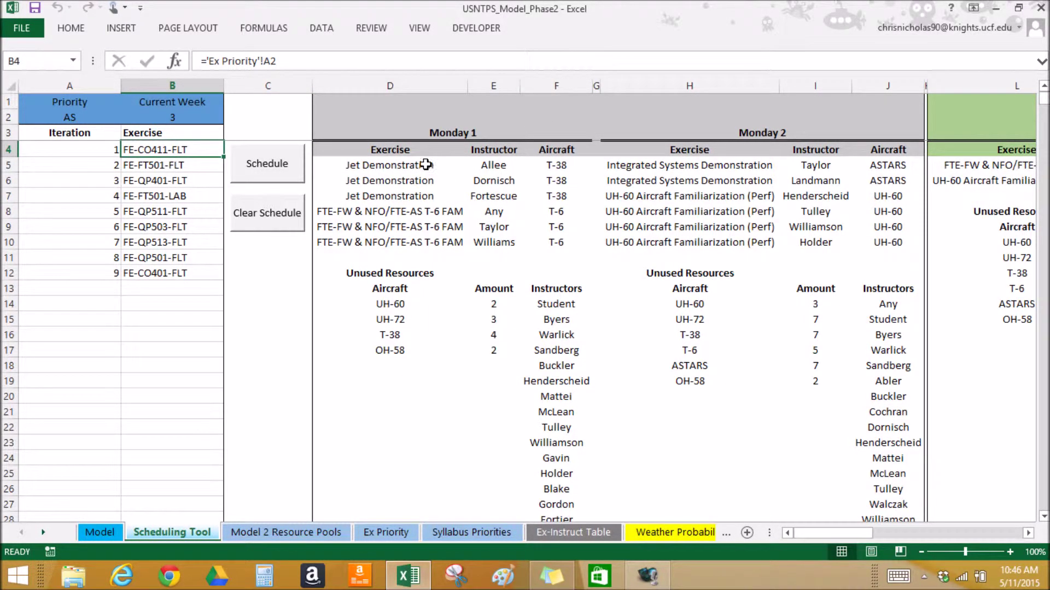
left_click_drag(429, 165, 428, 197)
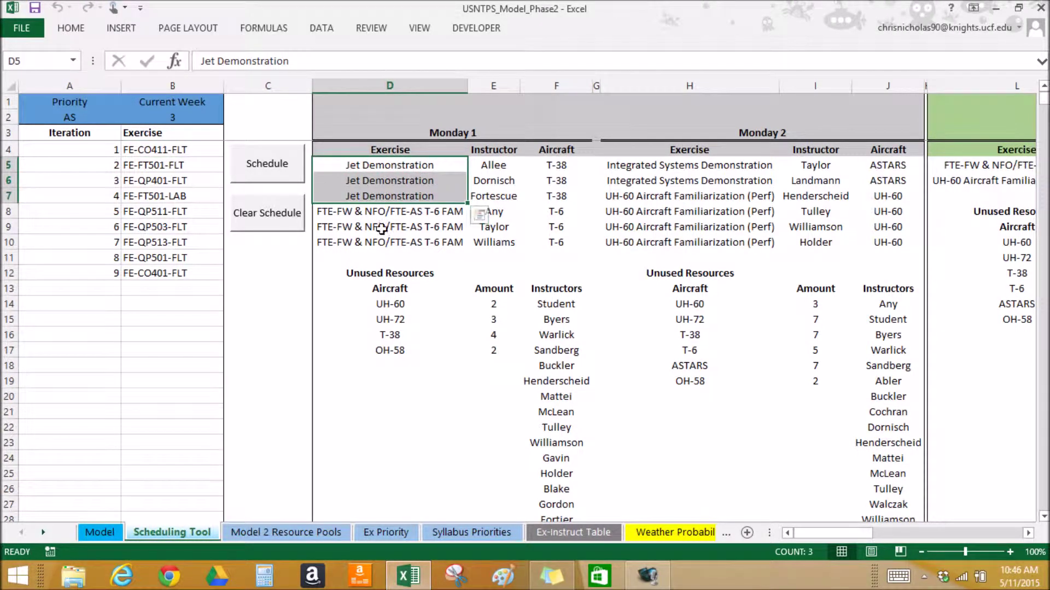
left_click(174, 165)
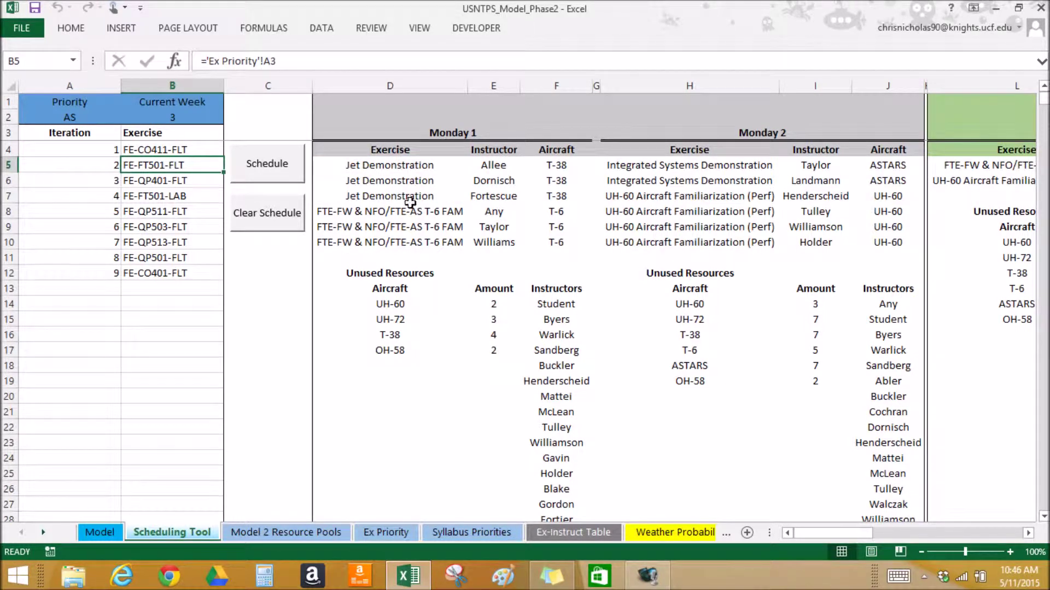
Step: Check the remaining X's of exercise FE-CO411-FLT on the Model sheet
left_click(100, 533)
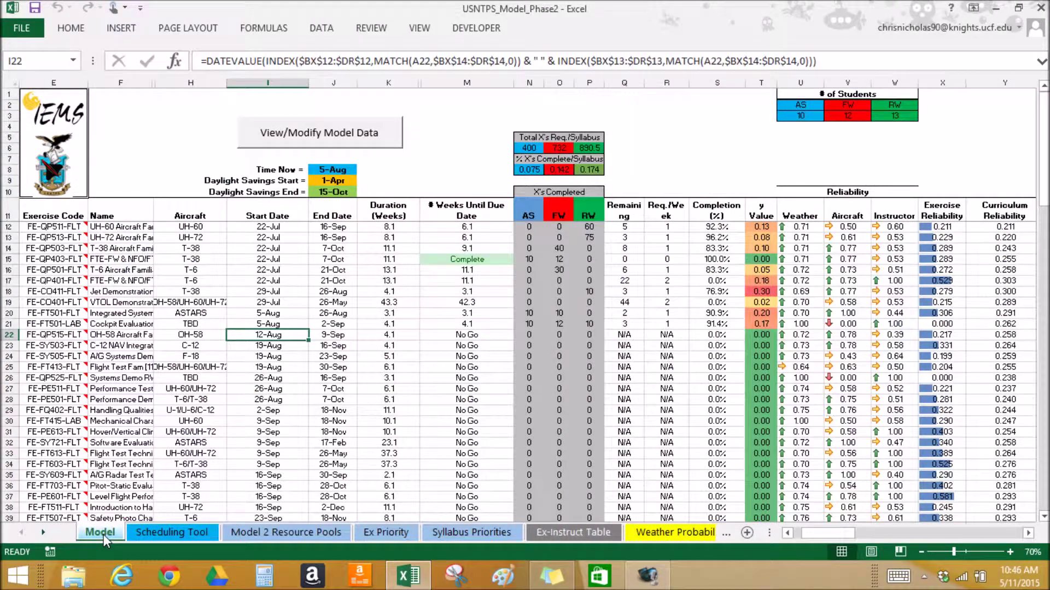
left_click(617, 291)
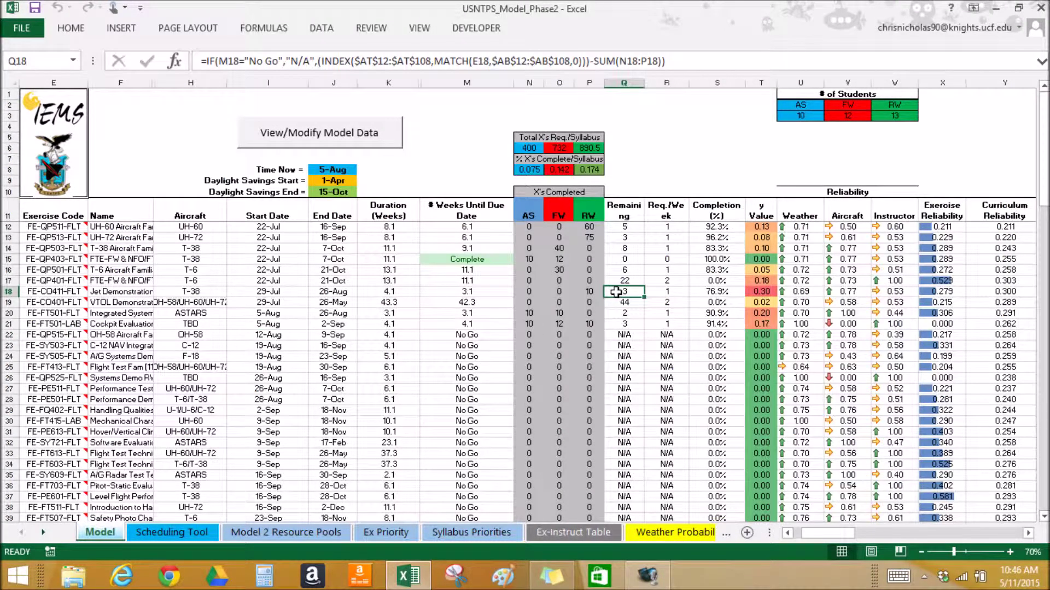
left_click(71, 293)
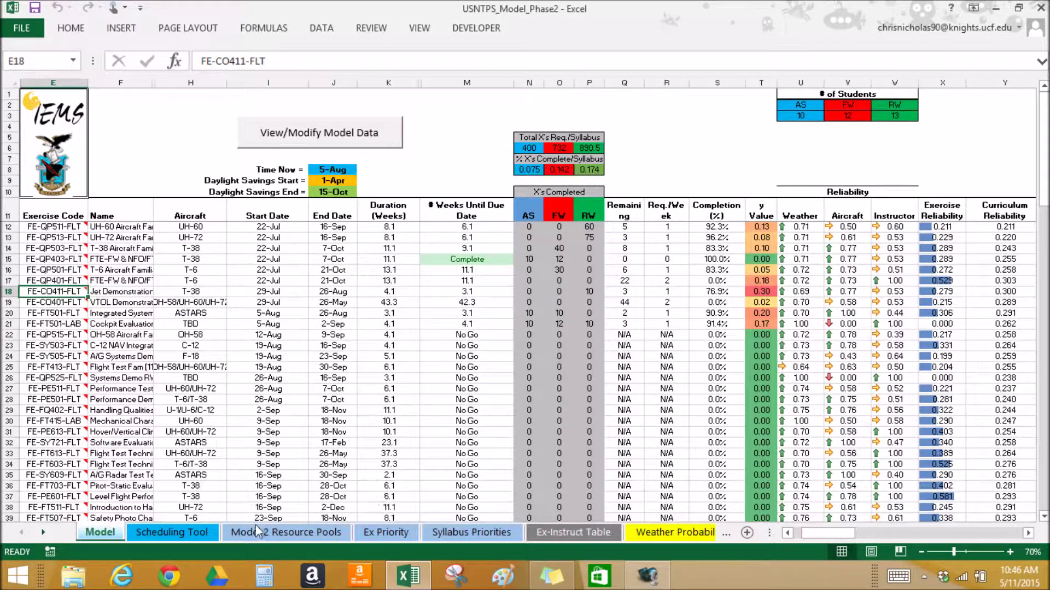
Step: Compare the ranked exercises and scheduled entries on the Scheduling Tool sheet with the remaining X's on the Model sheet
left_click(159, 536)
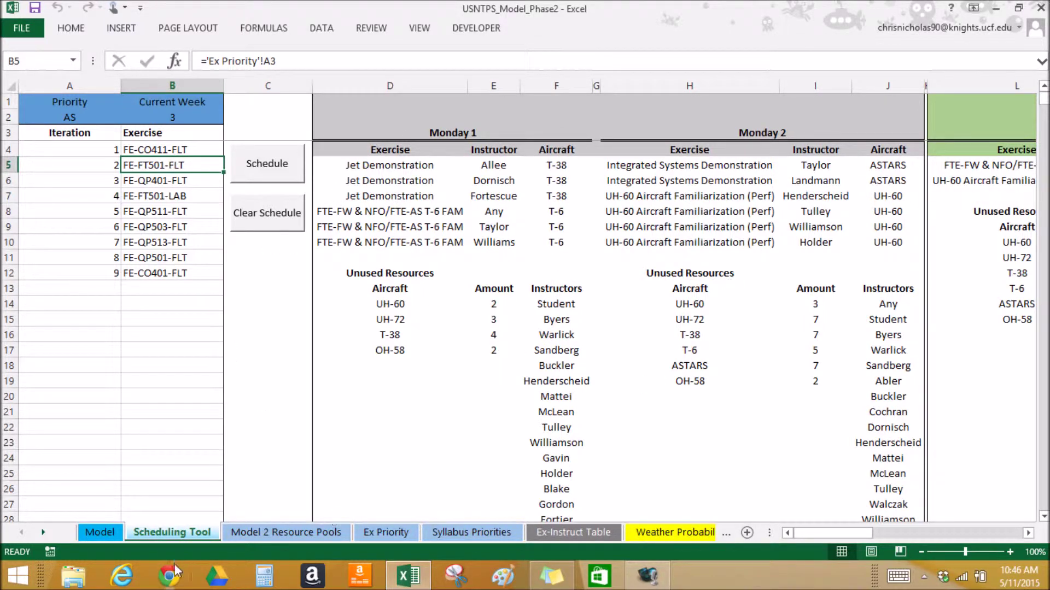
left_click(109, 533)
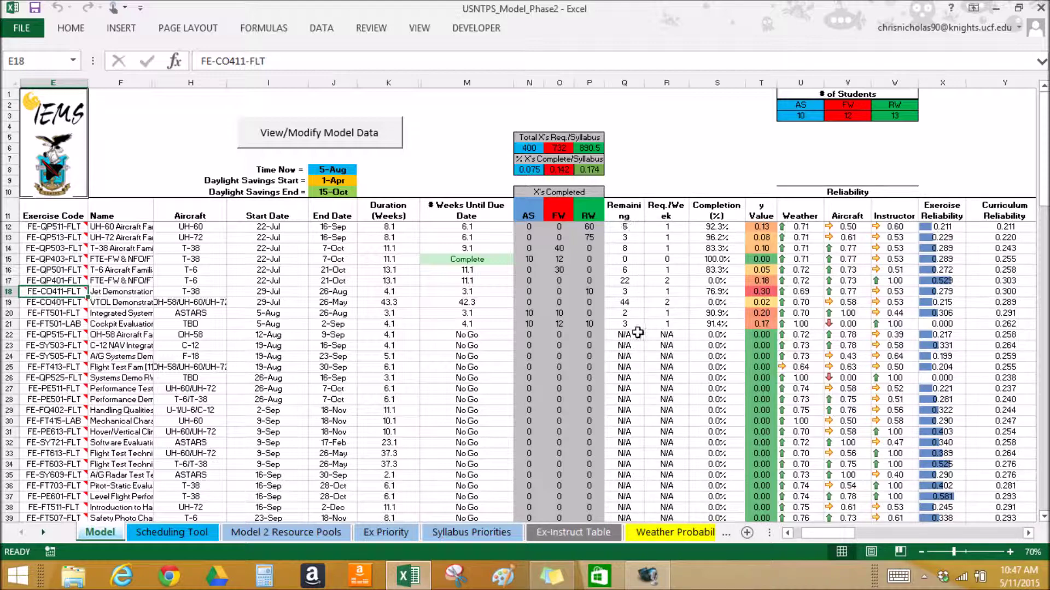
left_click(172, 533)
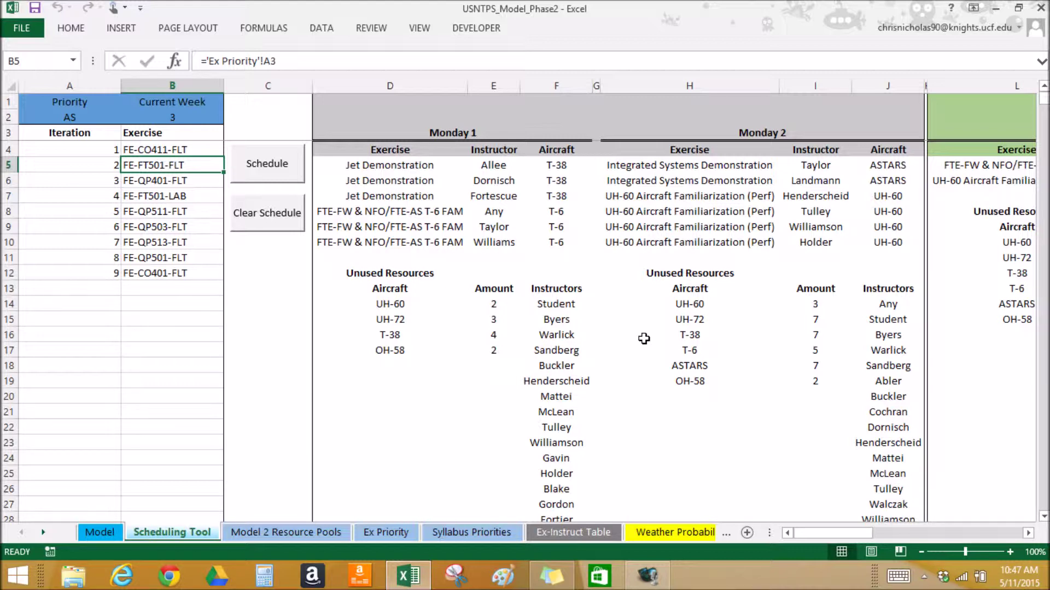
Step: Set the completed FW X's of exercise FE-QP511-FLT to 3 in cell O12 of the Model sheet
left_click(100, 532)
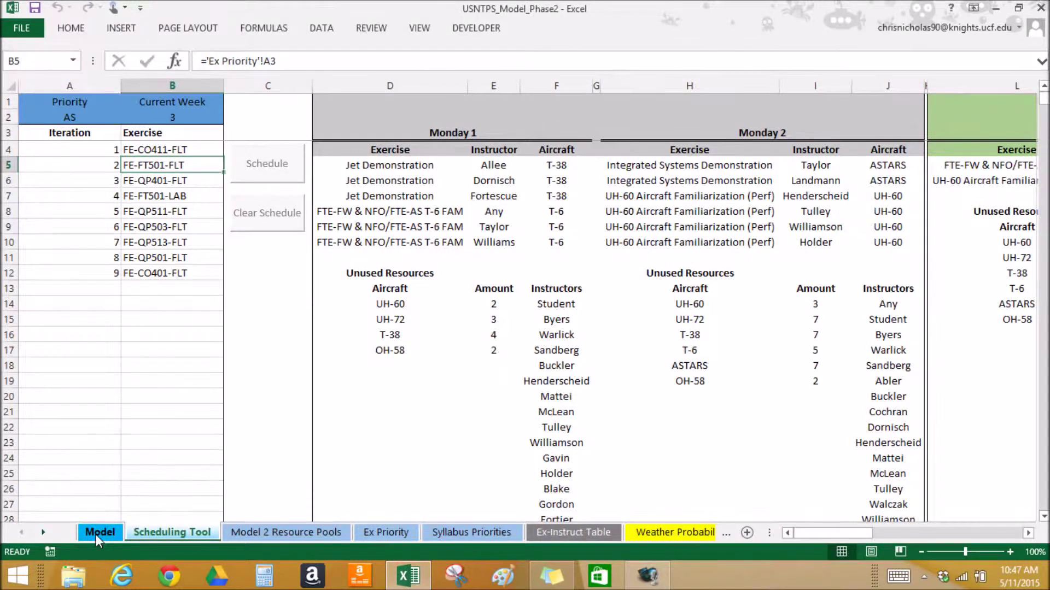
left_click_drag(529, 226, 589, 312)
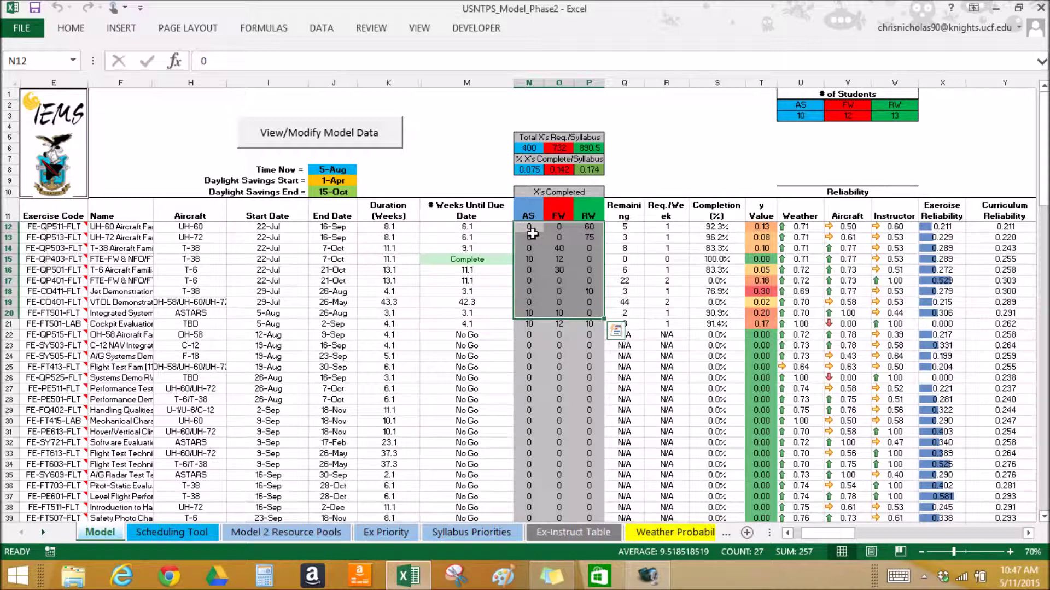
left_click_drag(560, 249, 560, 247)
left_click(558, 226)
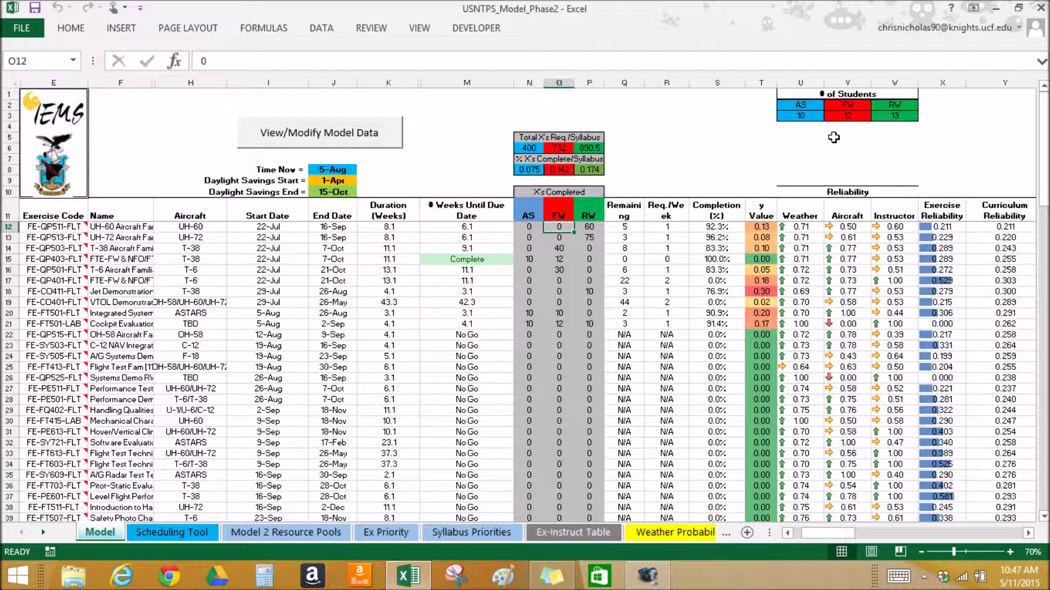
type("3")
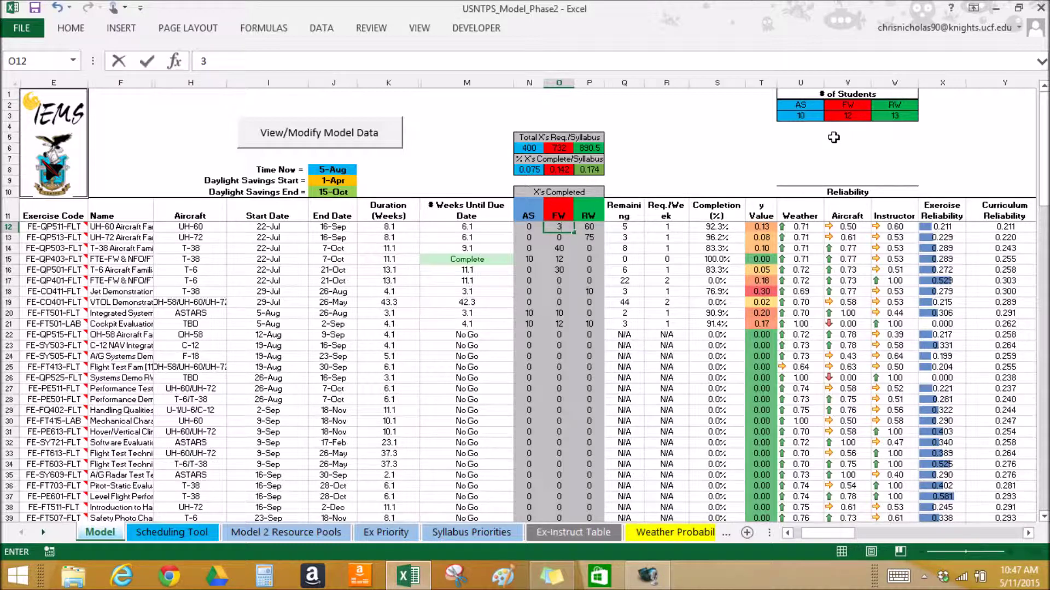
key("Return")
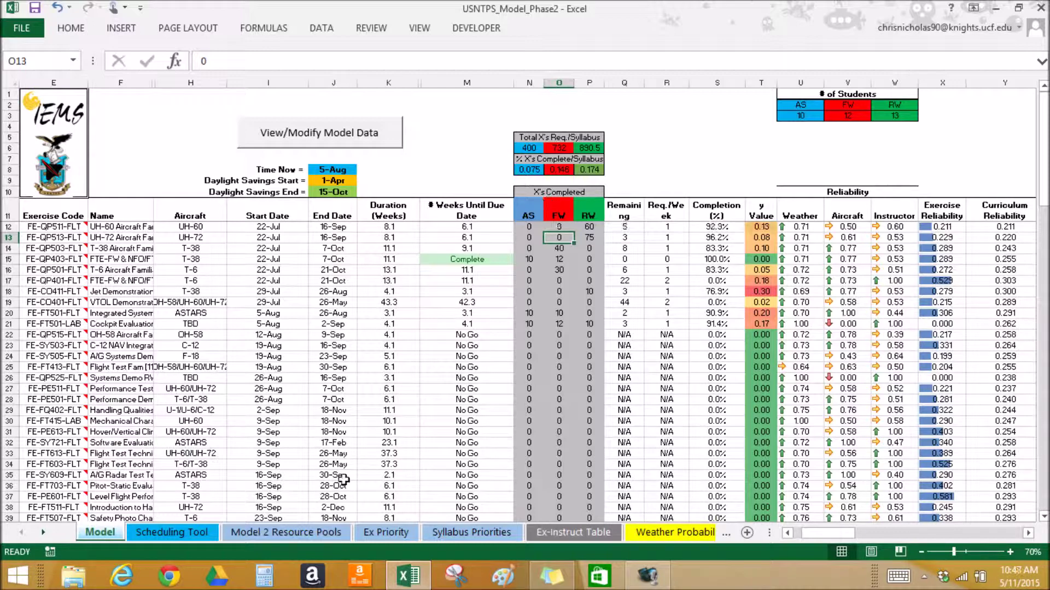
Step: Review the Monday 1 Jet Demonstration entries and the Monday 2 UH-60 entries on the Scheduling Tool sheet
left_click(149, 531)
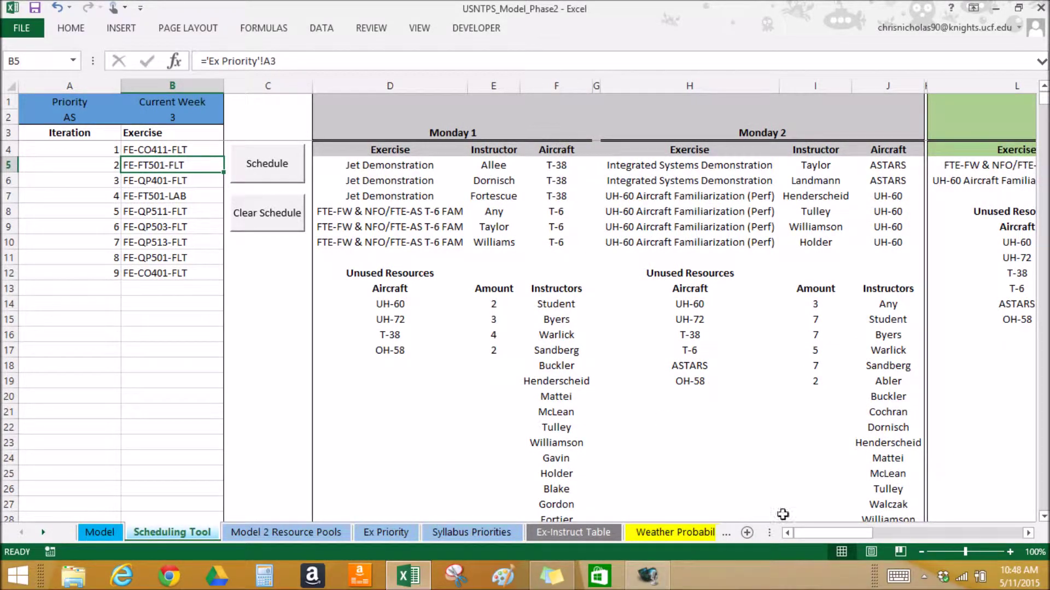
left_click_drag(818, 533, 841, 530)
left_click_drag(394, 165, 399, 195)
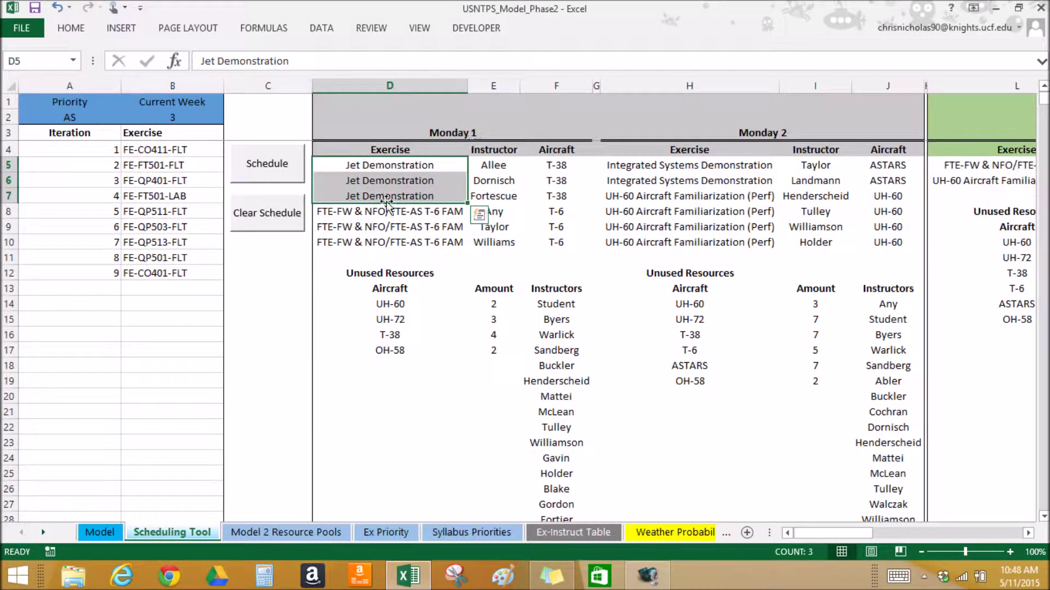
left_click(725, 224)
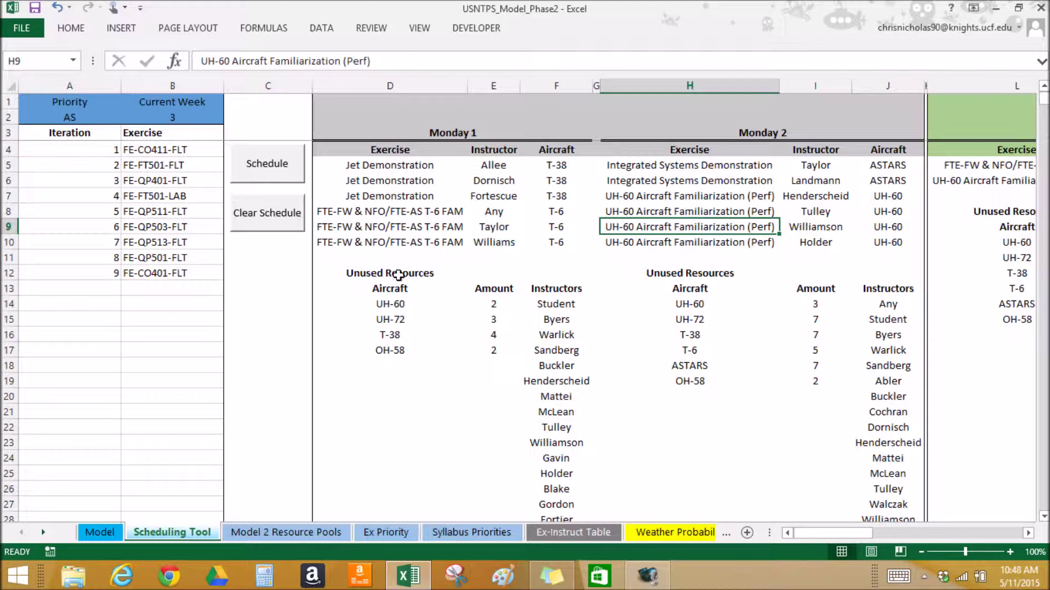
Step: Examine the Aircraft, Amount and Instructors columns of Monday 1's Unused Resources
left_click_drag(401, 273, 581, 284)
left_click(429, 333)
left_click(404, 286)
left_click(514, 293)
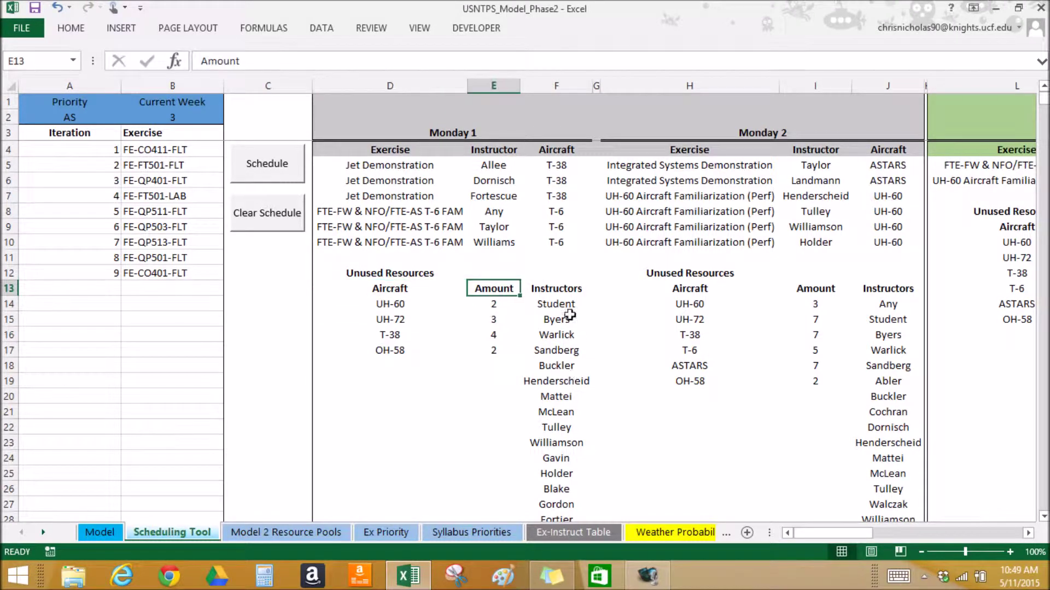
left_click(564, 285)
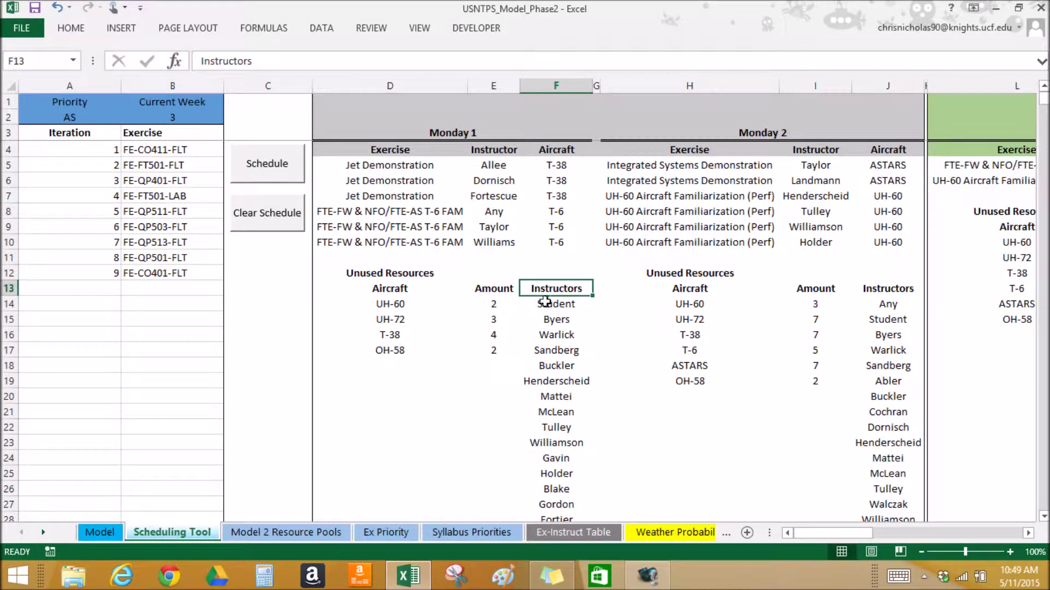
Step: Read through the full list of unused instructors for Monday 1 in F14:F31
scroll(564, 319, "down", 2)
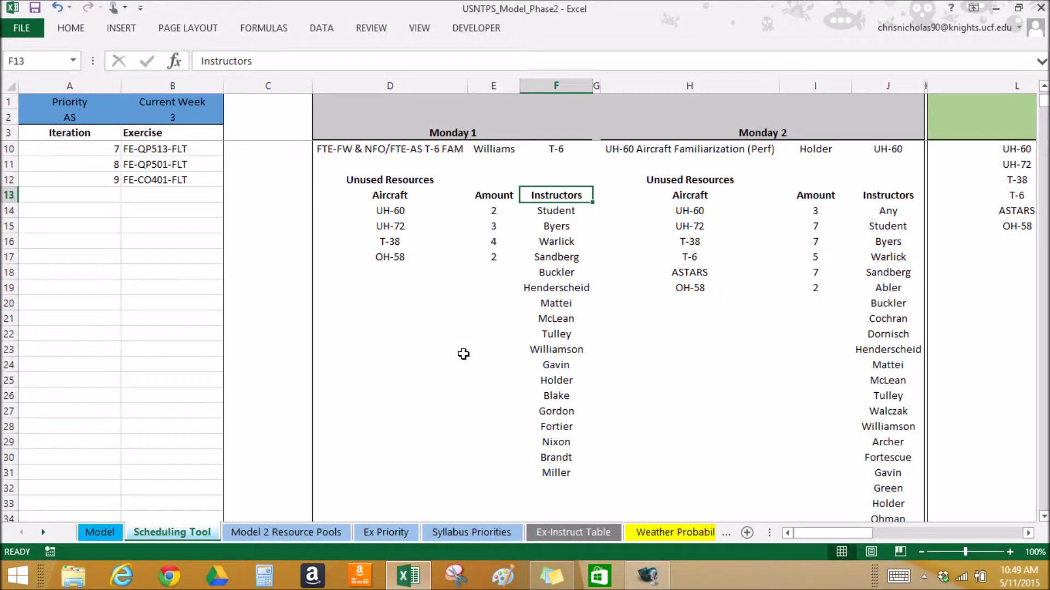
scroll(463, 354, "up", 1)
scroll(562, 224, "down", 1)
left_click_drag(558, 211, 556, 473)
scroll(492, 295, "up", 2)
left_click(490, 241)
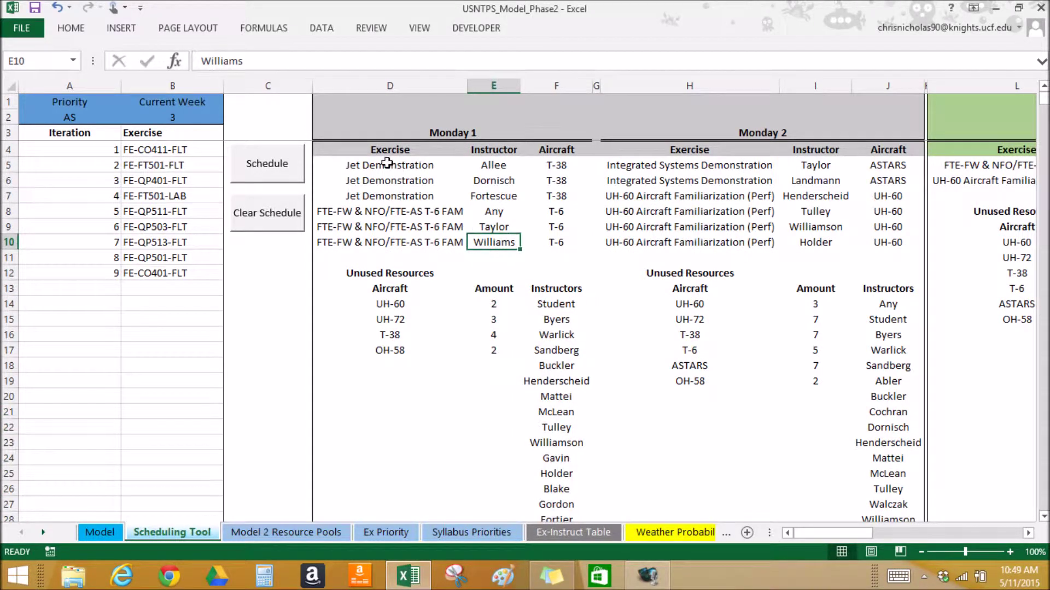
Step: Compare Monday 1's scheduled exercises in D5:D10 with the aircraft and instructors left unused that morning
left_click_drag(387, 162, 385, 243)
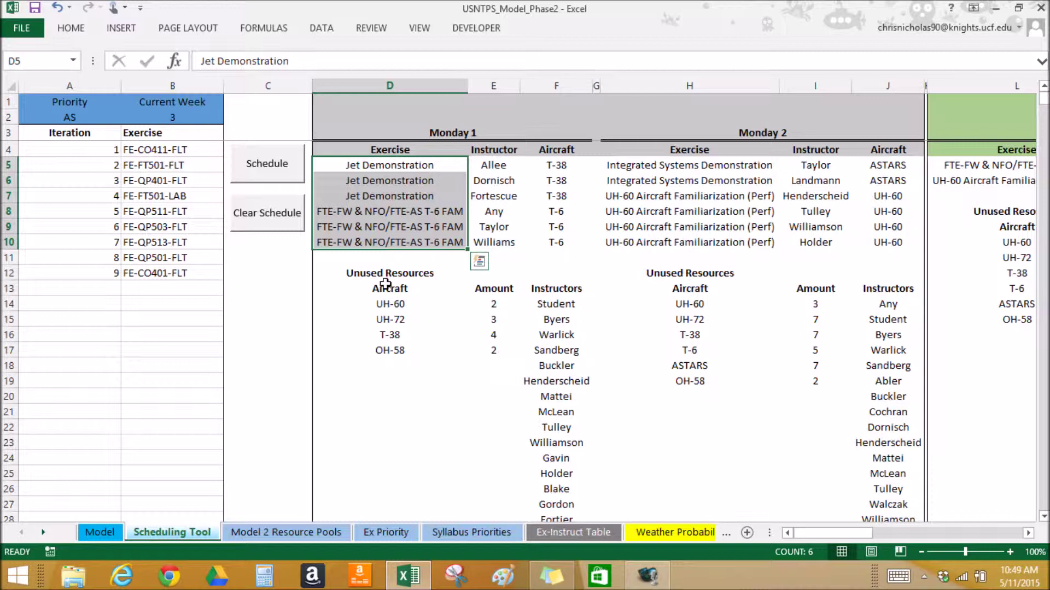
left_click_drag(386, 283, 580, 488)
left_click(553, 350)
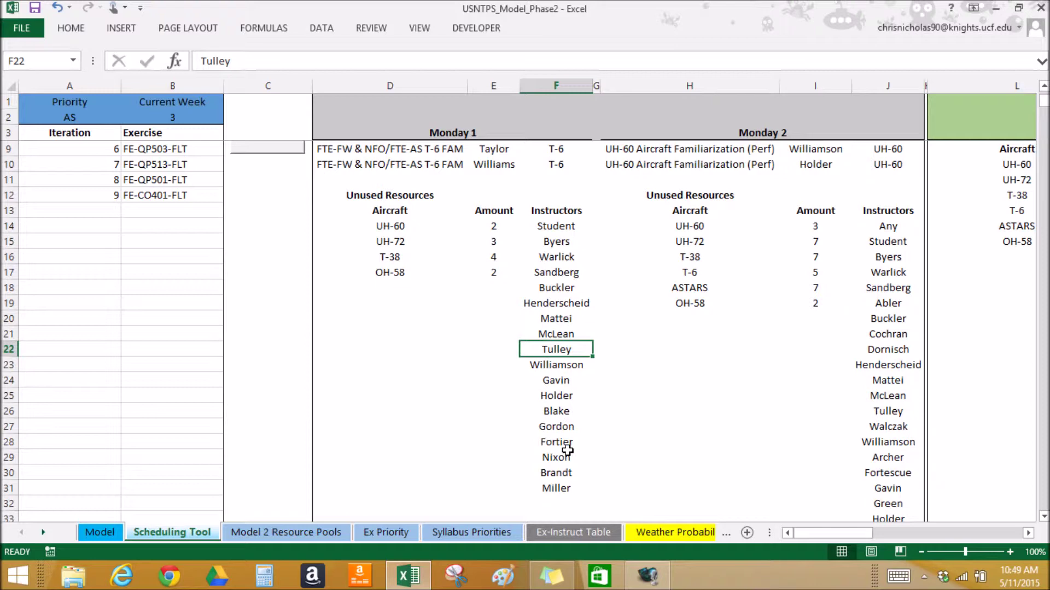
left_click(556, 380)
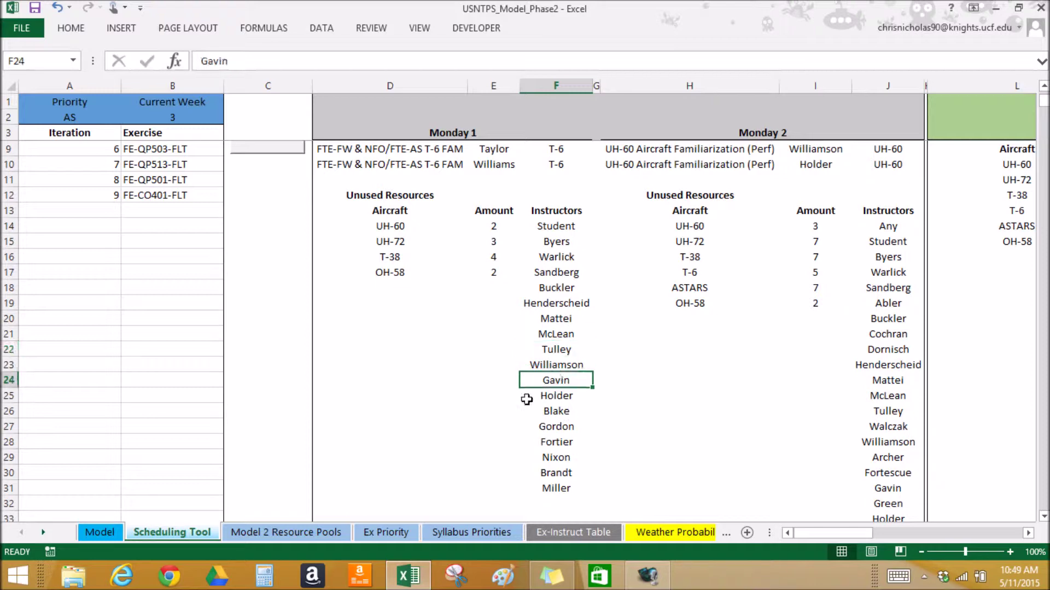
scroll(508, 404, "up", 2)
left_click(409, 200)
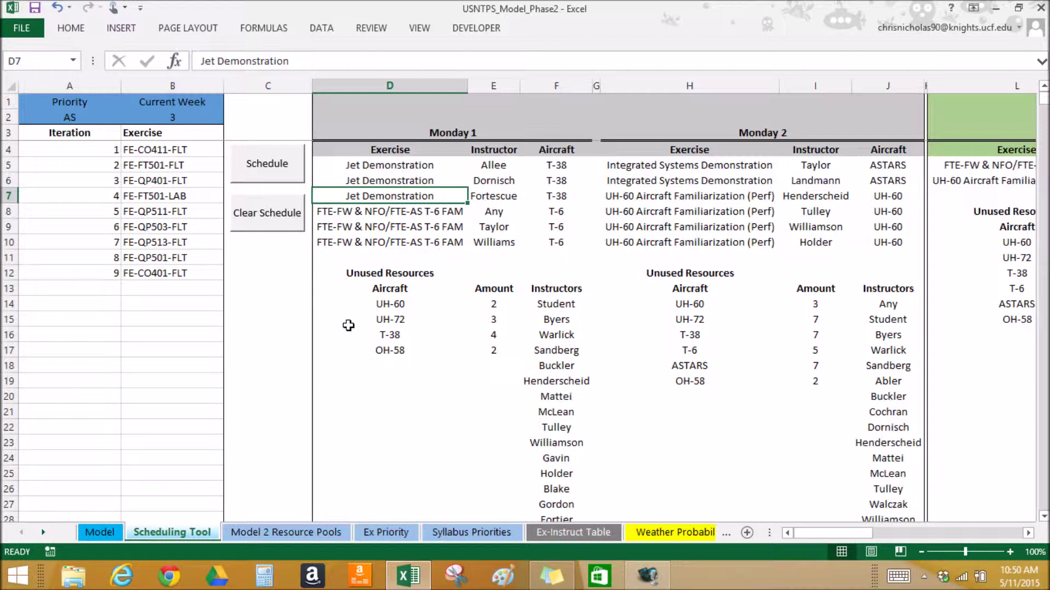
Step: Clear the generated schedule on the Scheduling Tool sheet and return to the Model sheet
mouse_move(805, 539)
left_mouse_down()
mouse_move(897, 572)
mouse_move(924, 563)
mouse_move(800, 541)
left_mouse_up()
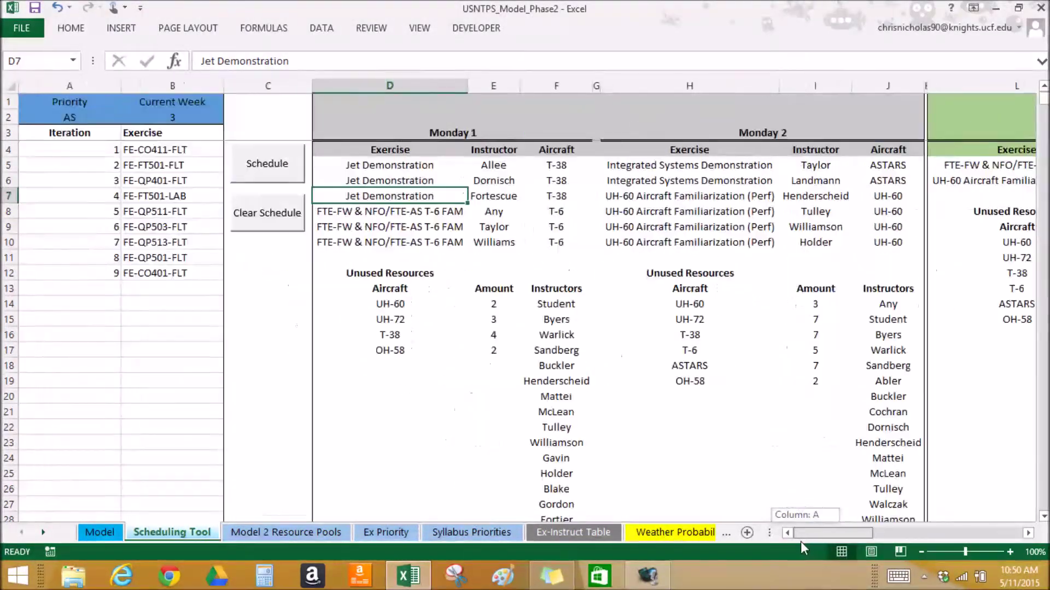
left_click(262, 222)
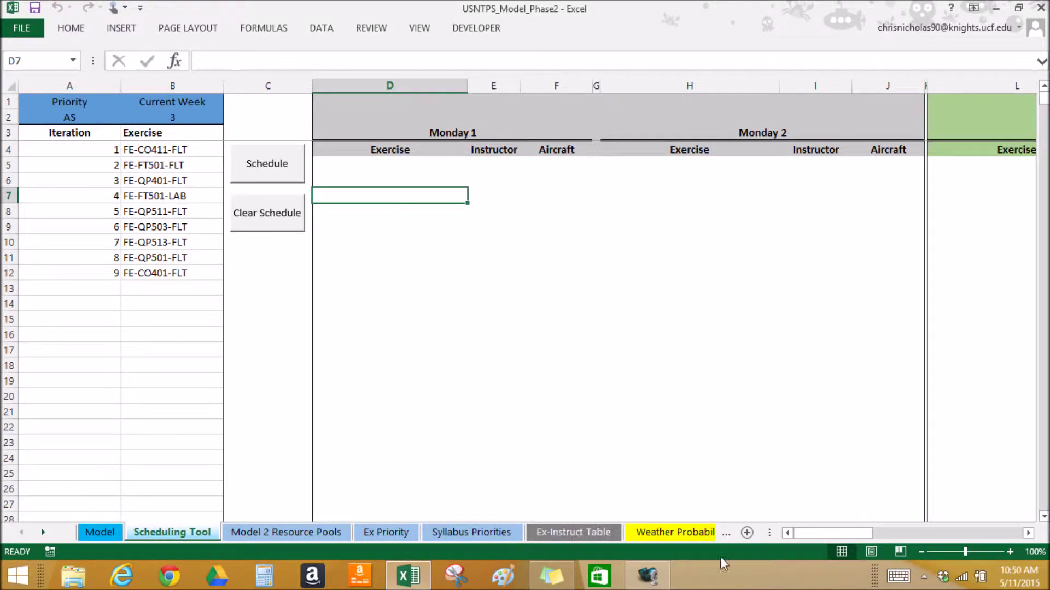
left_click_drag(812, 542, 786, 522)
left_click(110, 535)
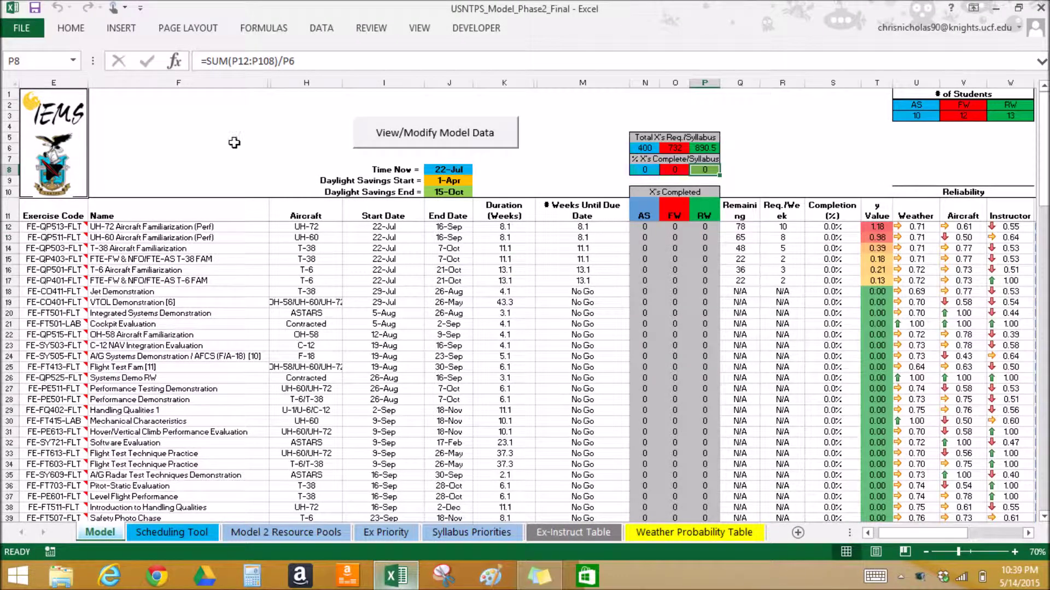
Step: Set the Time Now cell J8 to the current date with the formula =now()
left_click(435, 171)
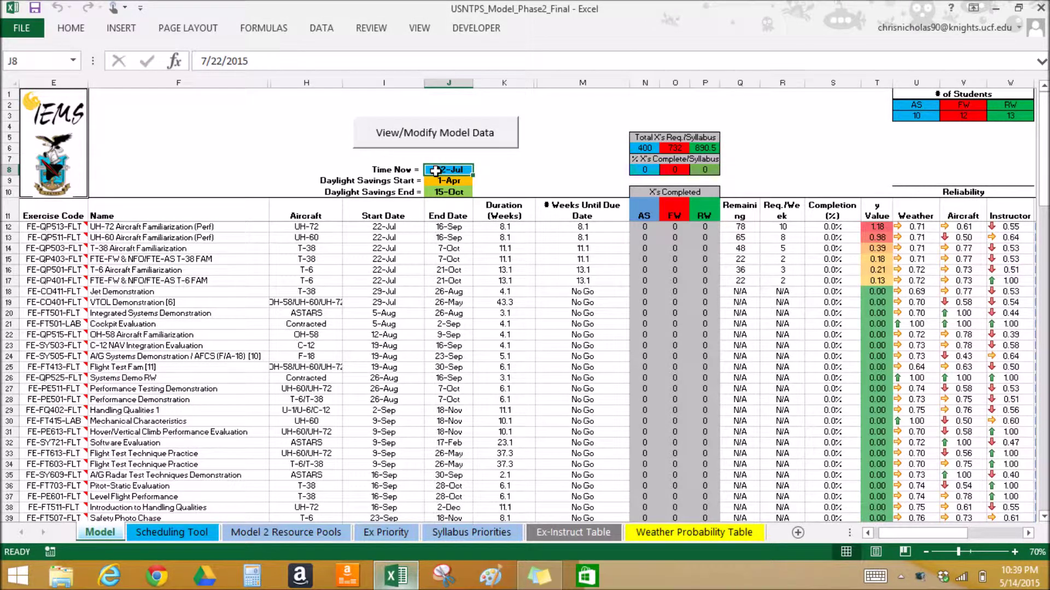
type("=now()")
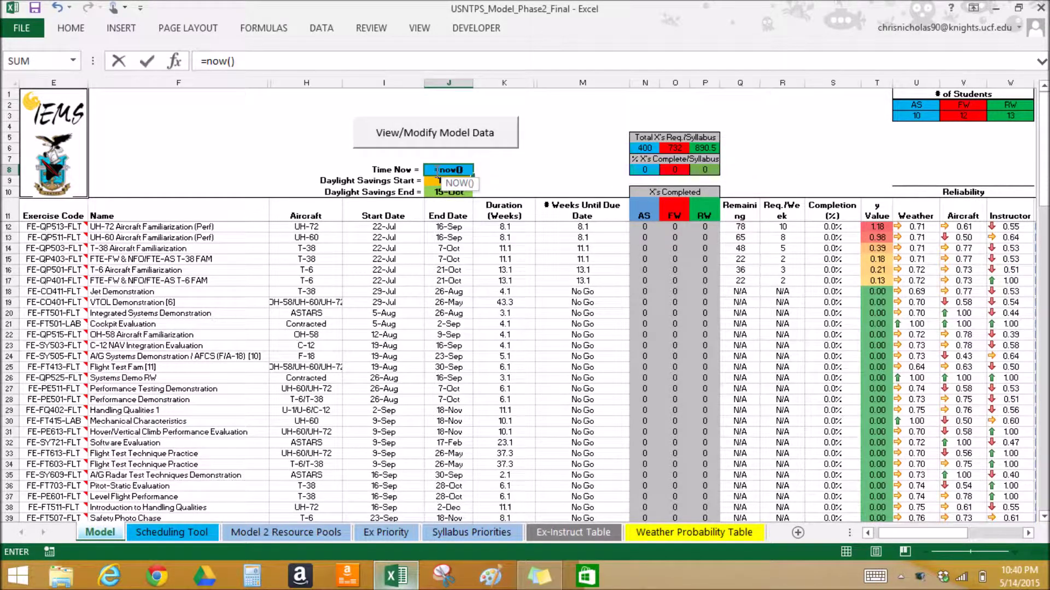
key("Return")
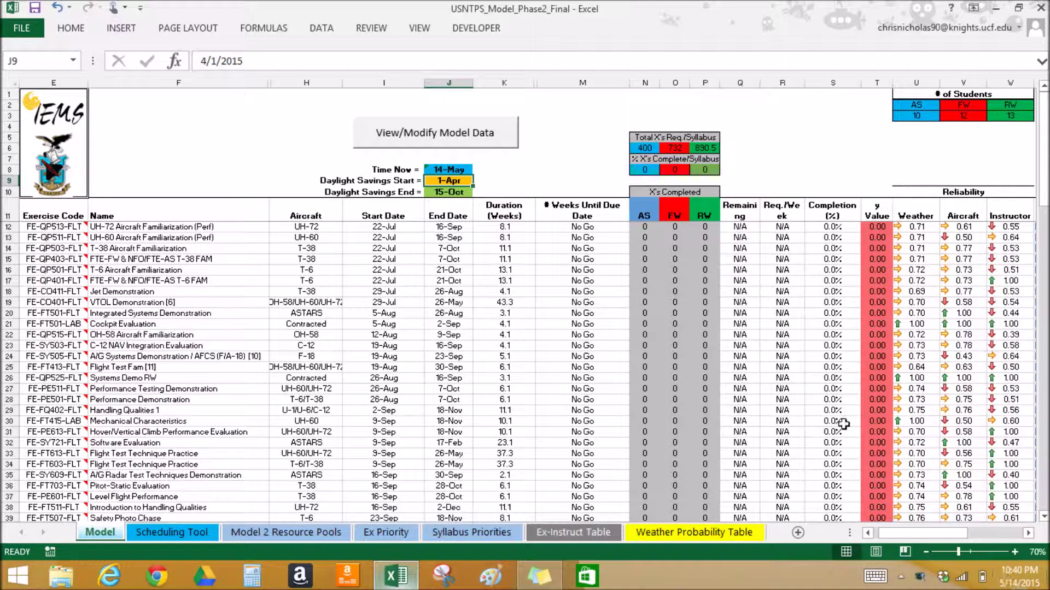
Step: Replace the Time Now formula in J8 with the date sep 22
left_click(468, 170)
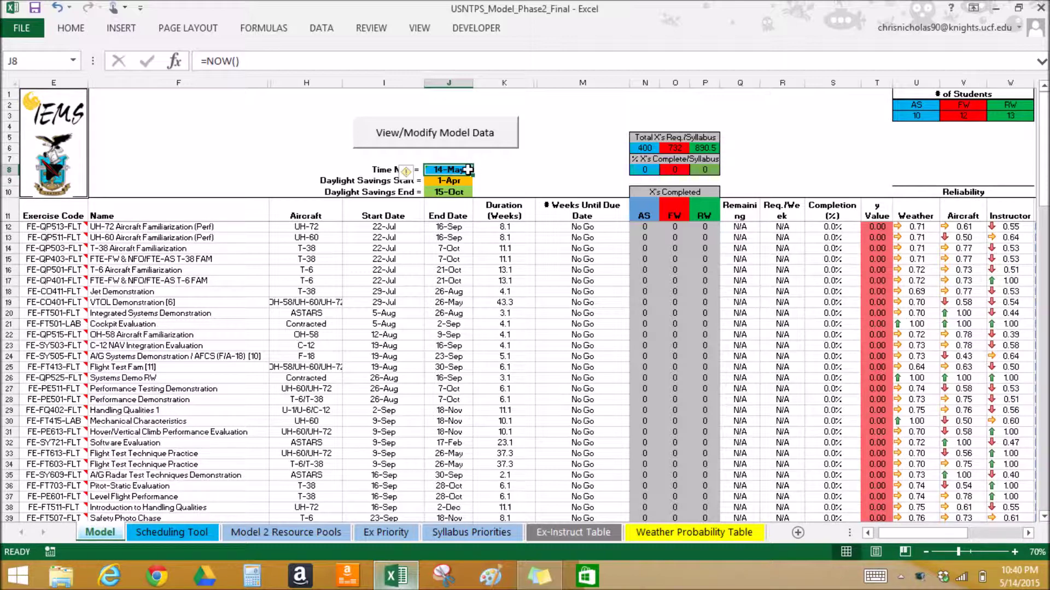
key("BackSpace")
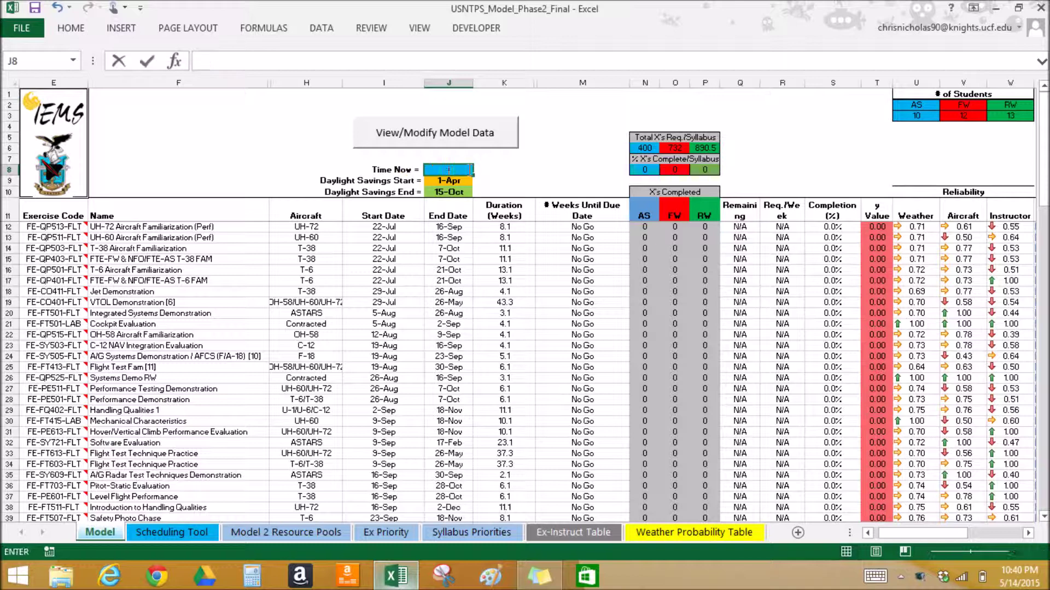
type("sep 22")
key("Return")
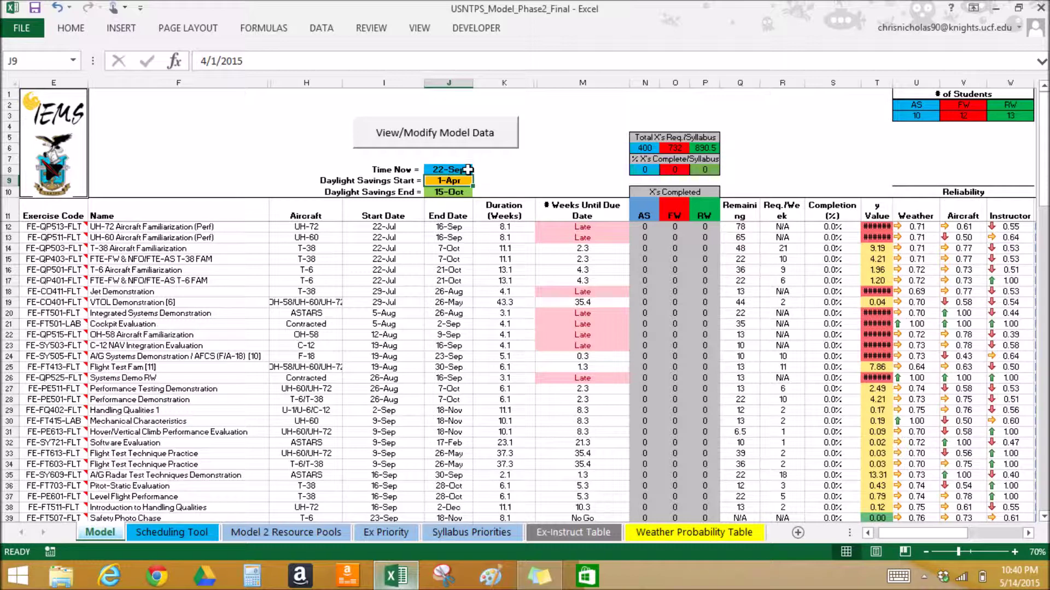
Step: Set the Time Now date in J8 to 22 july
left_click(458, 171)
type("22")
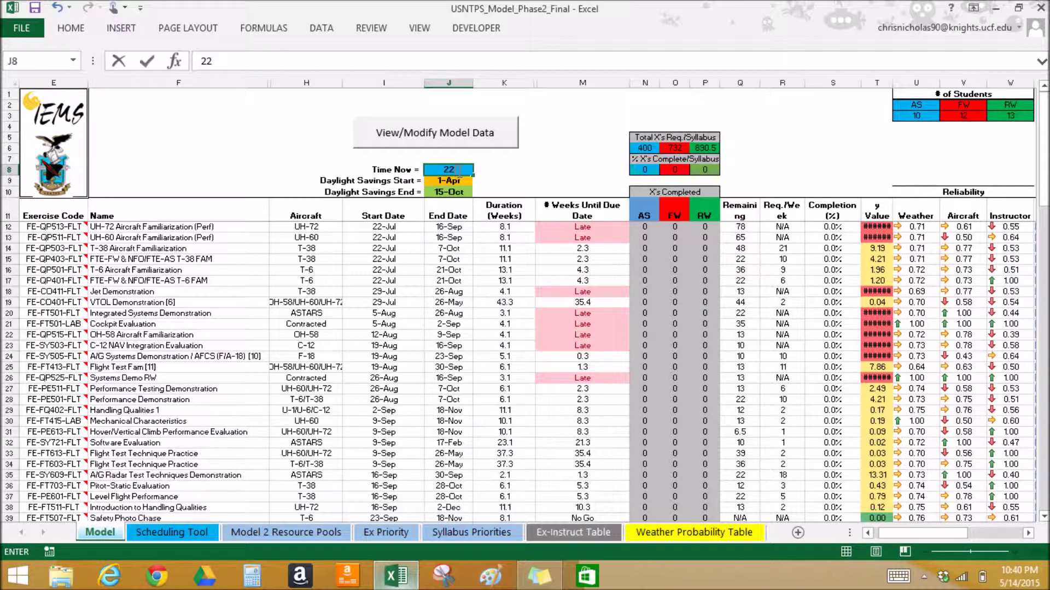
type(" july")
key("Return")
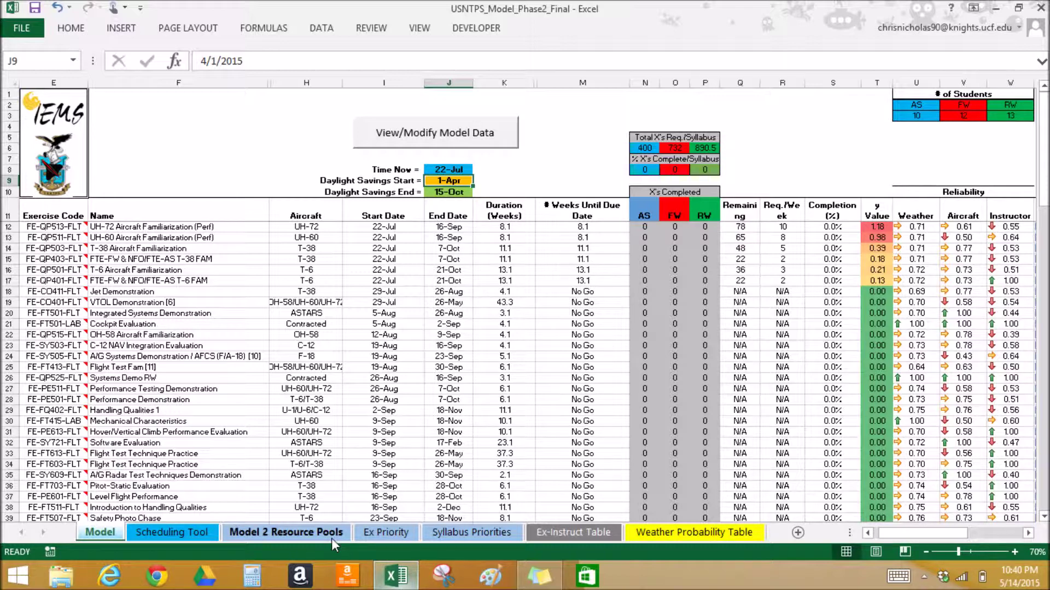
Step: Review the aircraft and instructor tables on the Model 2 Resource Pools sheet and return to the Model sheet
left_click(306, 533)
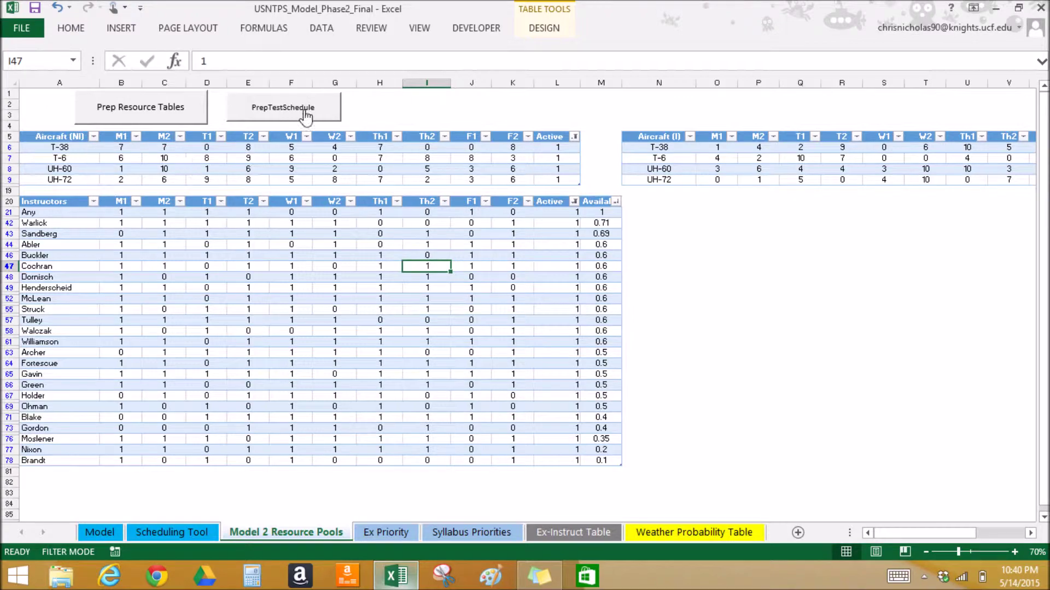
left_click(100, 532)
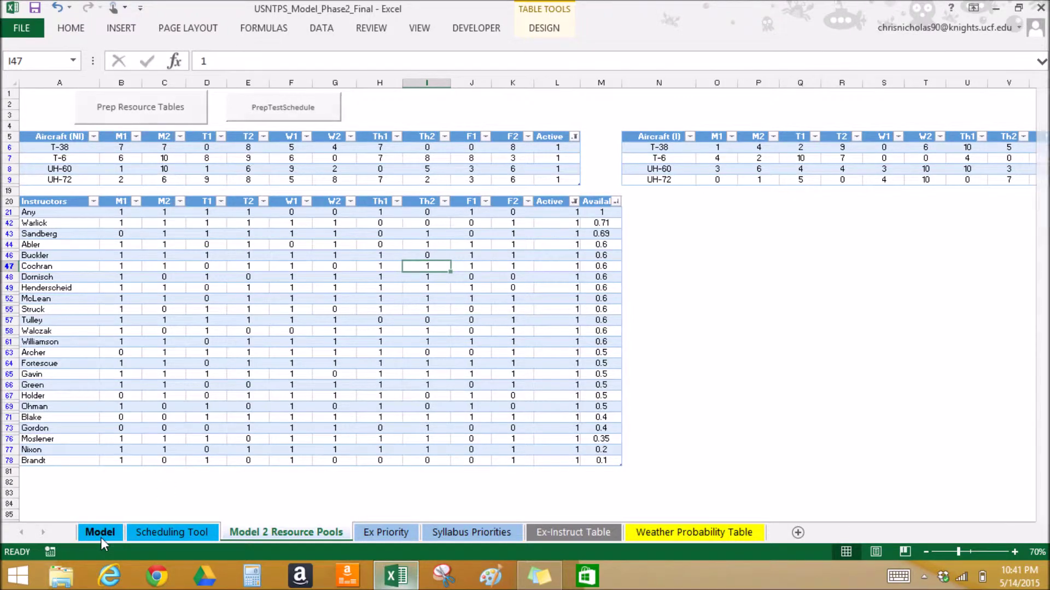
Step: Load exercise FE-SY555-FLT in the View/Modify Model Data form and view the aircraft reliability data
left_click(467, 121)
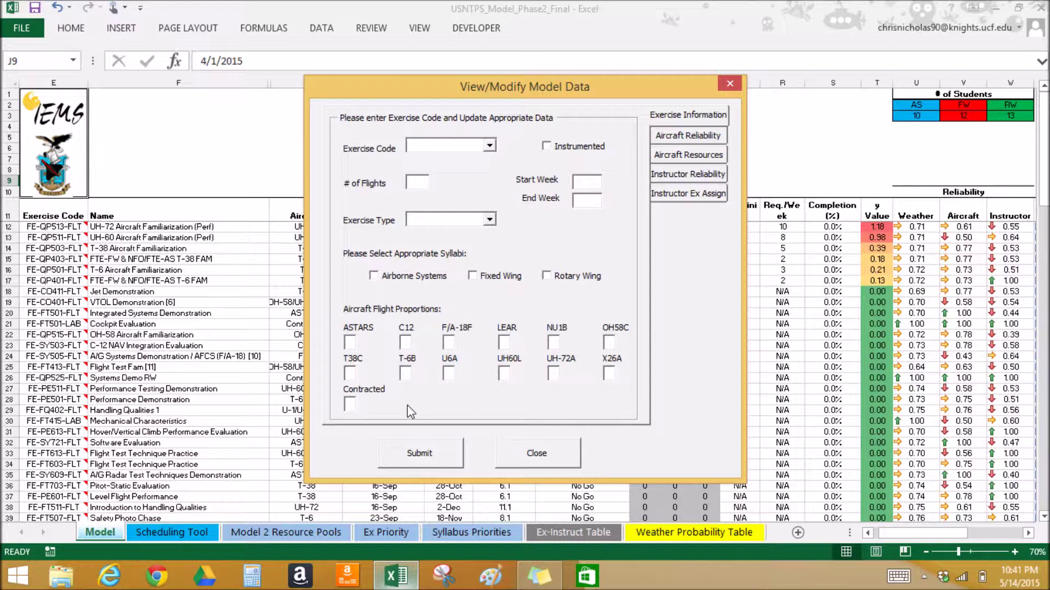
left_click(489, 153)
left_click_drag(490, 166, 490, 216)
left_click(465, 201)
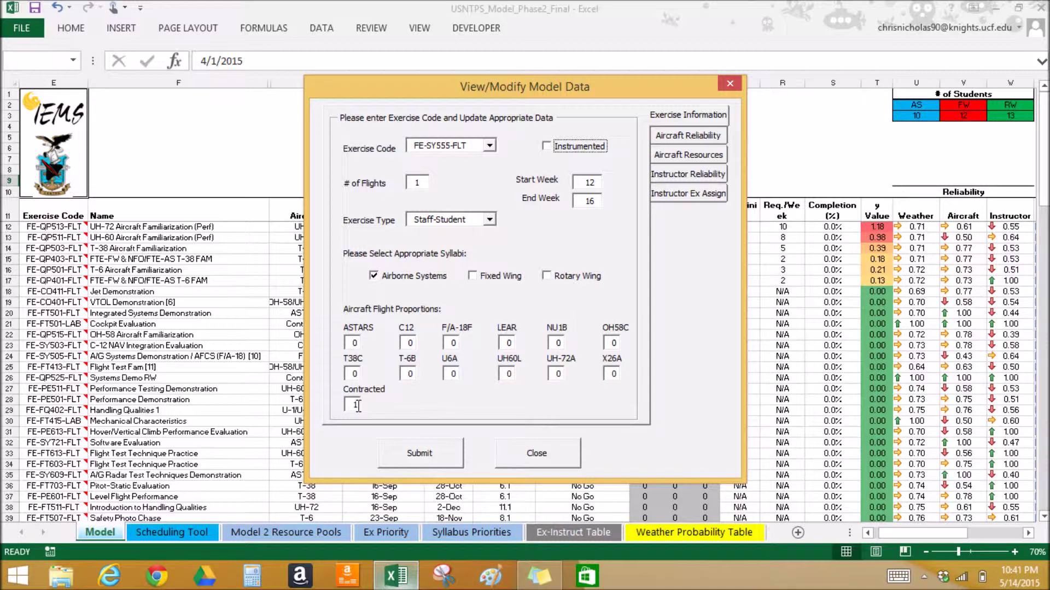
left_click(684, 139)
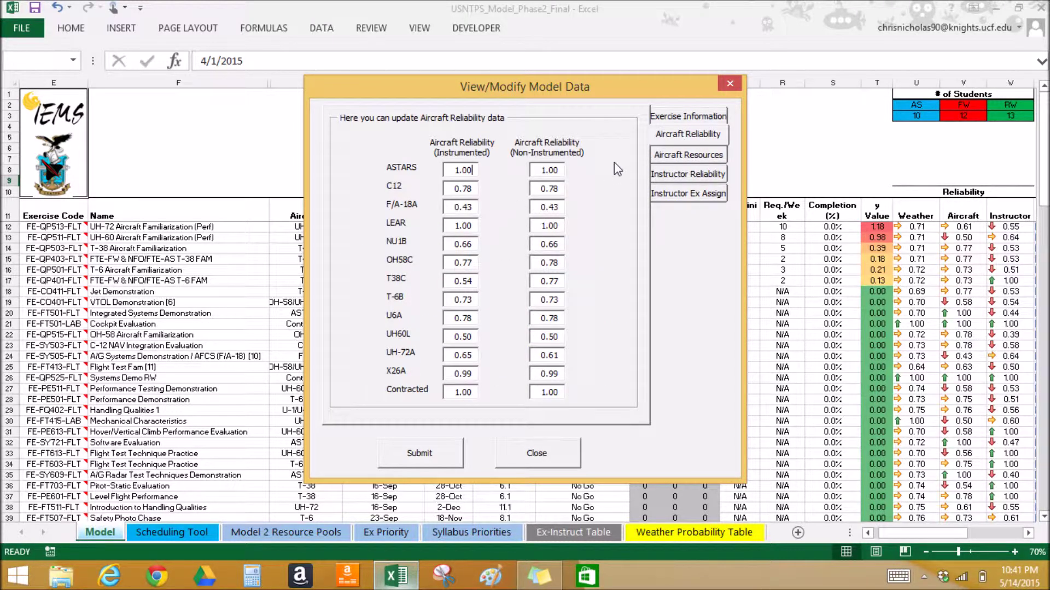
Step: Set the available C12 aircraft to 4 instrumented and 2 non-instrumented in the aircraft resources, submit the data and close the form
left_click(655, 158)
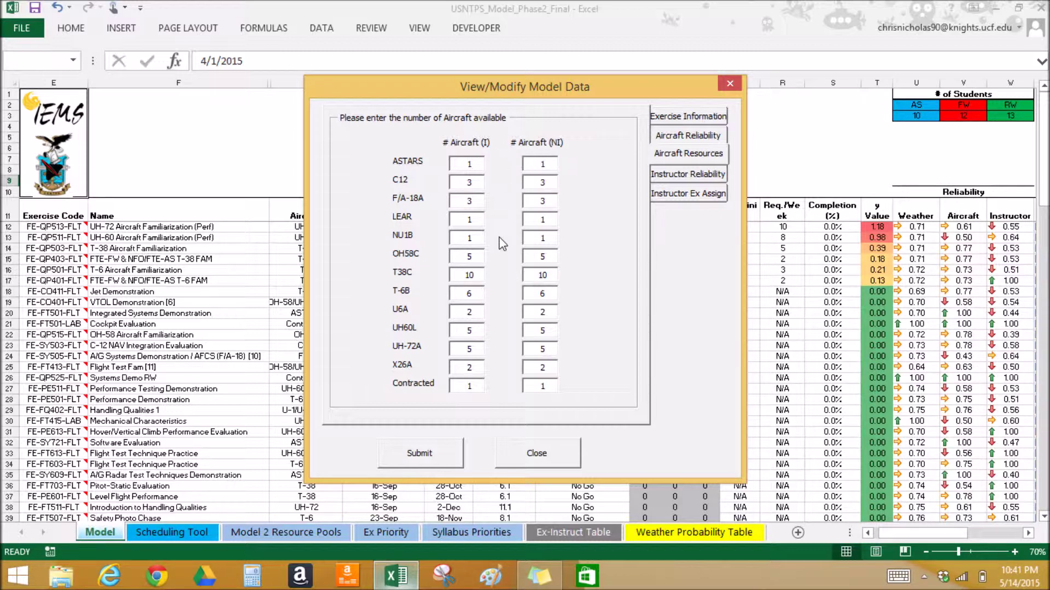
key("Tab")
key("Tab")
type("4")
key("Tab")
type("2")
left_click(434, 455)
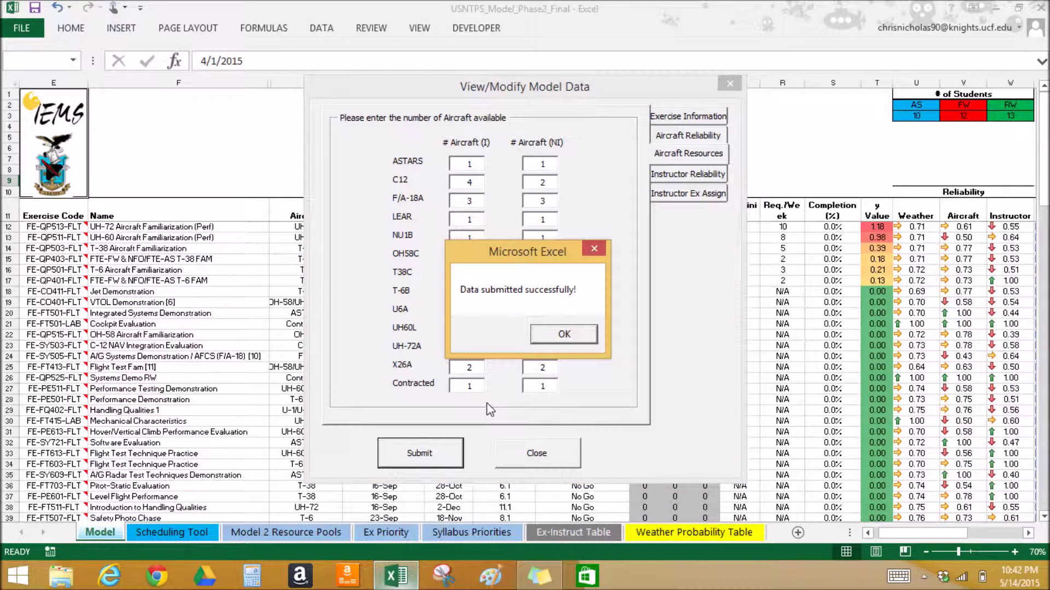
left_click(547, 339)
left_click(520, 454)
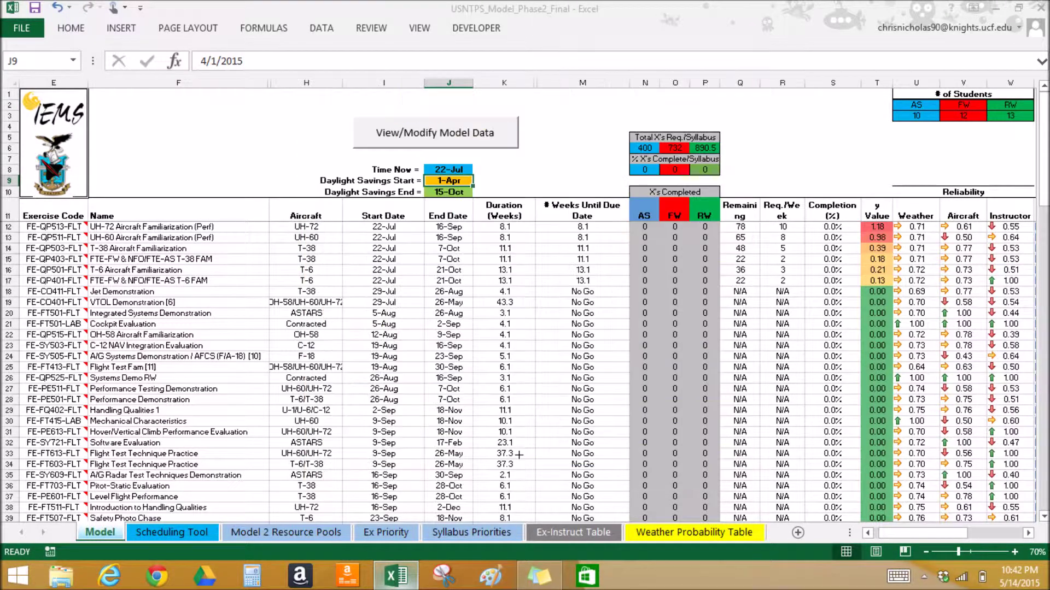
Step: Check the C-12 aircraft counts in the Model 2 Resource Pools tables and return to the Model sheet
left_click(341, 537)
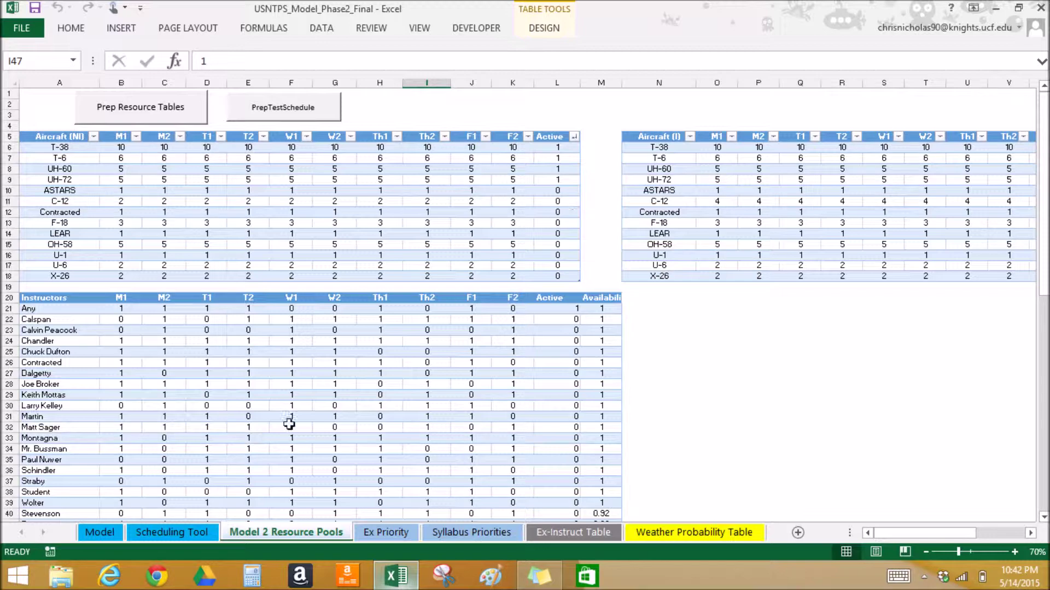
left_click(117, 534)
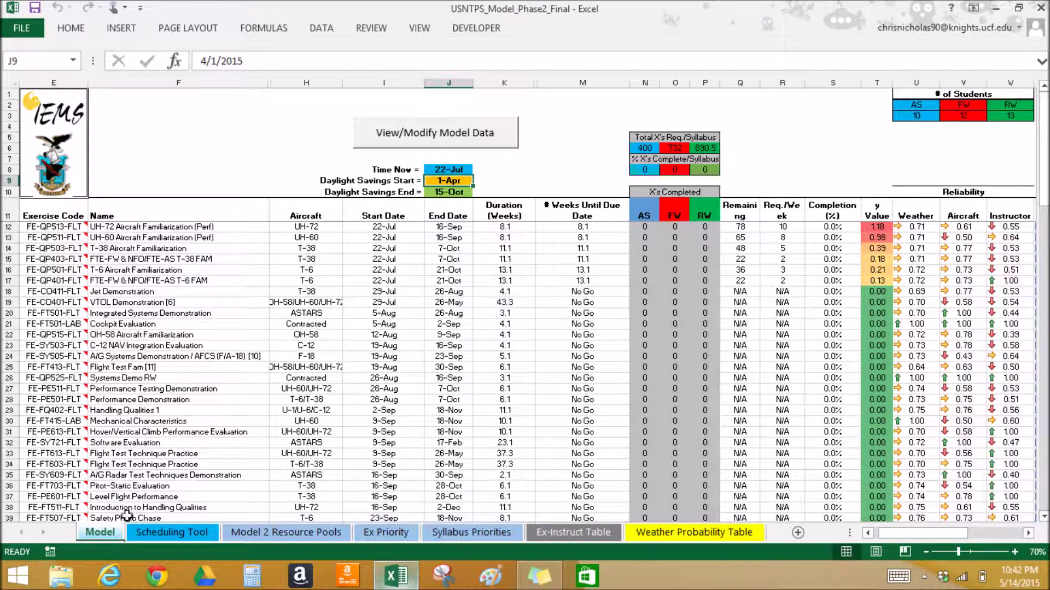
Step: Load the instructor assignments for exercise FE-CO603-FLT in the View/Modify Model Data form
left_click(397, 142)
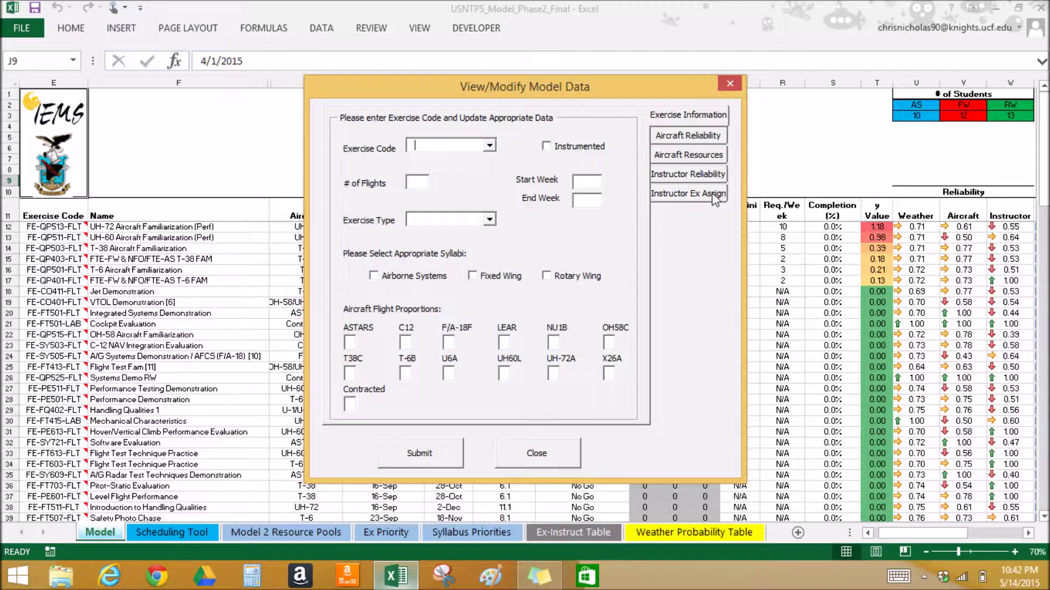
left_click(713, 195)
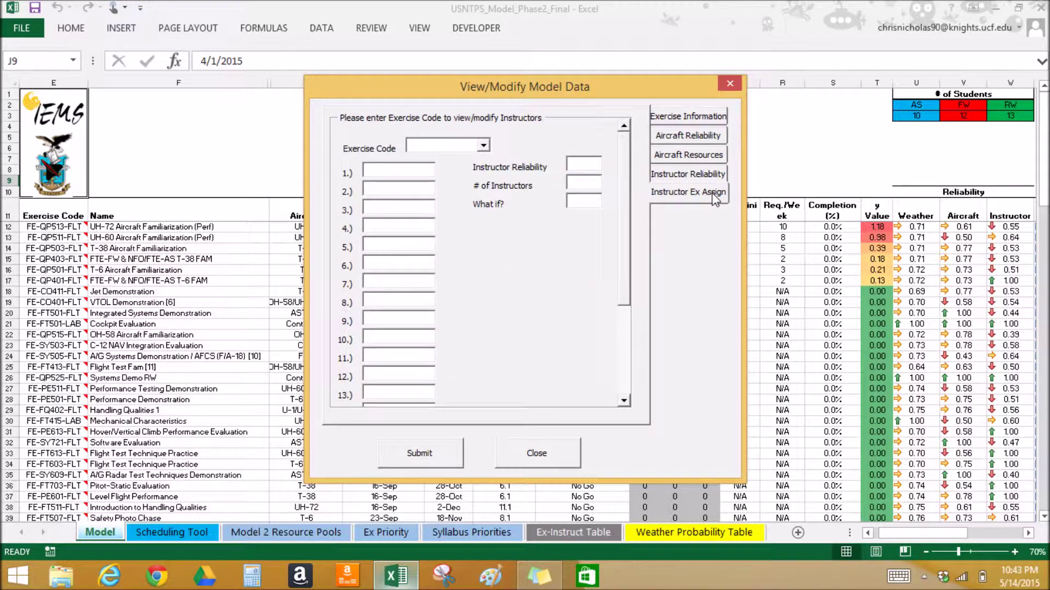
left_click(483, 146)
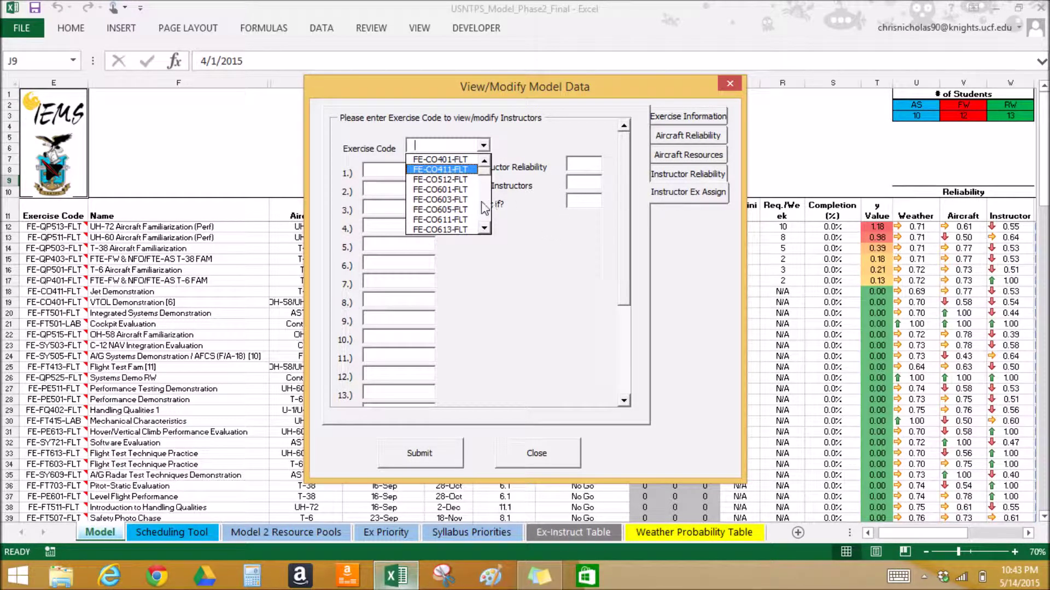
left_click(463, 200)
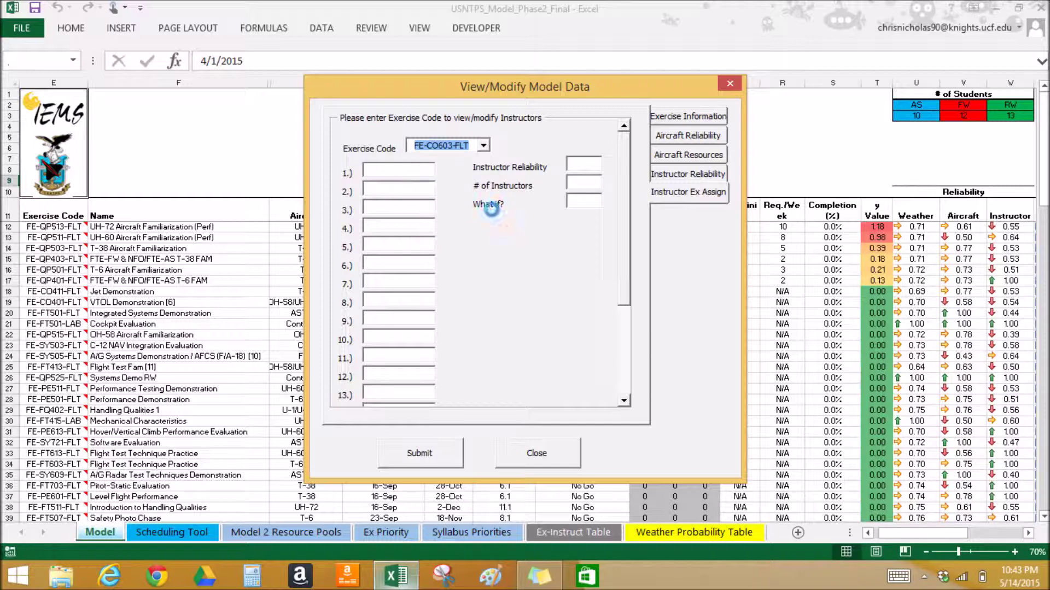
key("Tab")
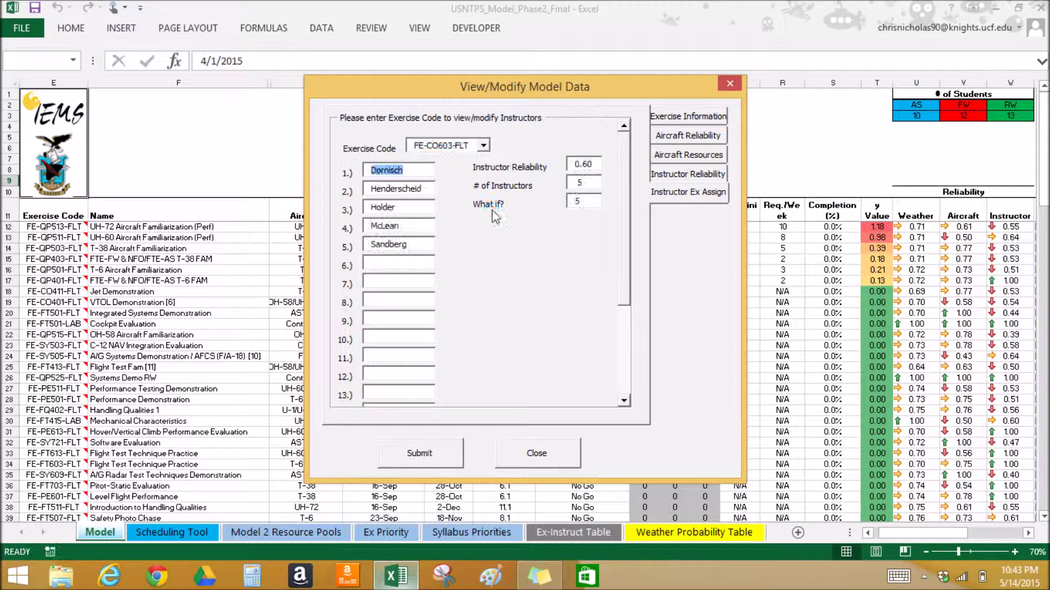
Step: Test a What if value of 3 instructors for exercise FE-CO603-FLT and close the form without submitting
left_click(590, 205)
key("BackSpace")
type("3")
key("Tab")
left_click(535, 454)
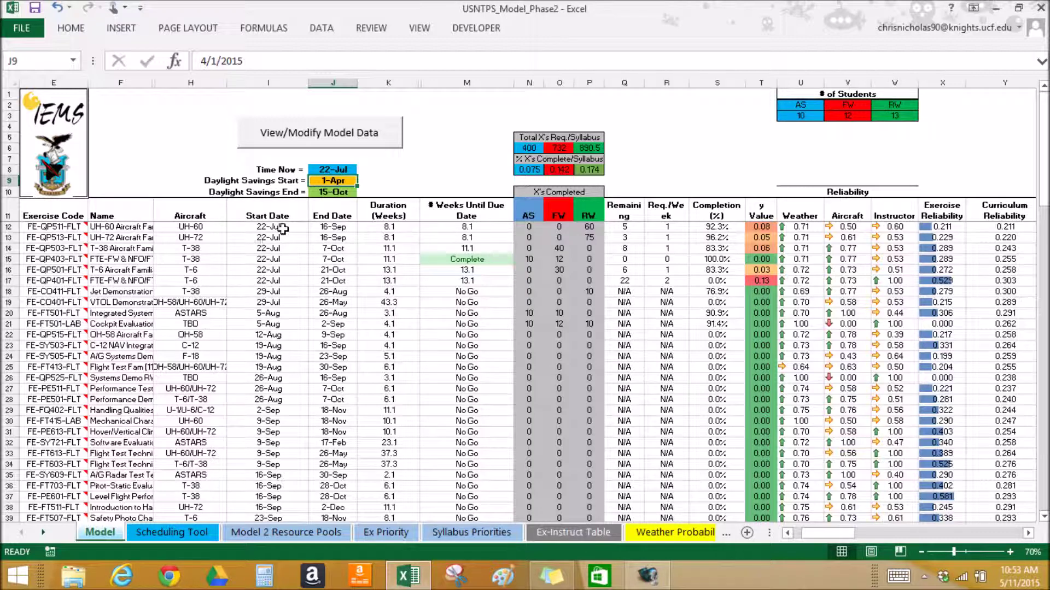
Step: Select the first exercise's Start Date in cell I12 of the USNTPS_Model_Phase2 workbook's Model sheet
left_click(281, 228)
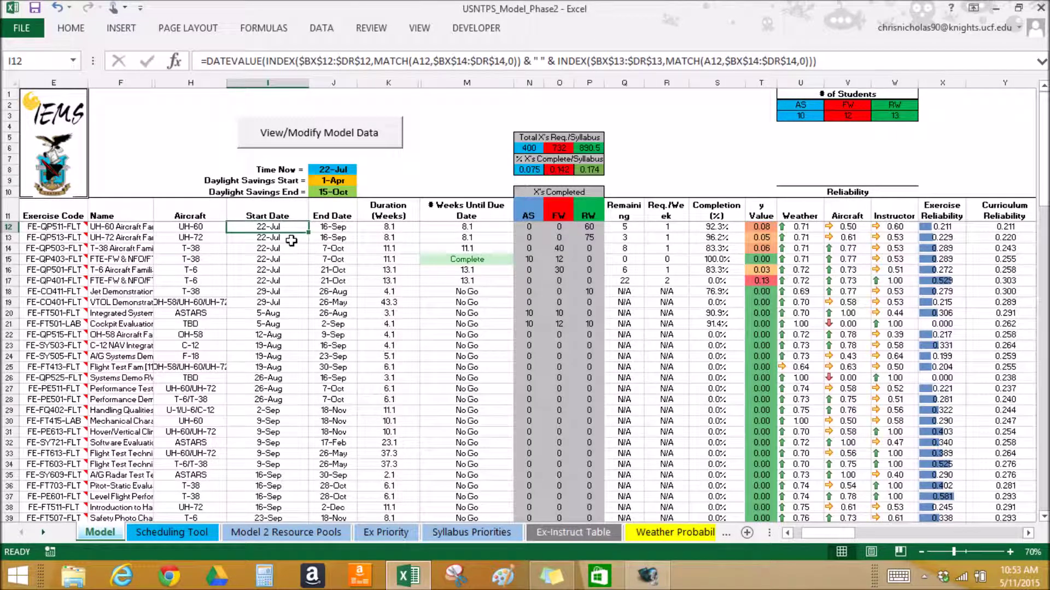